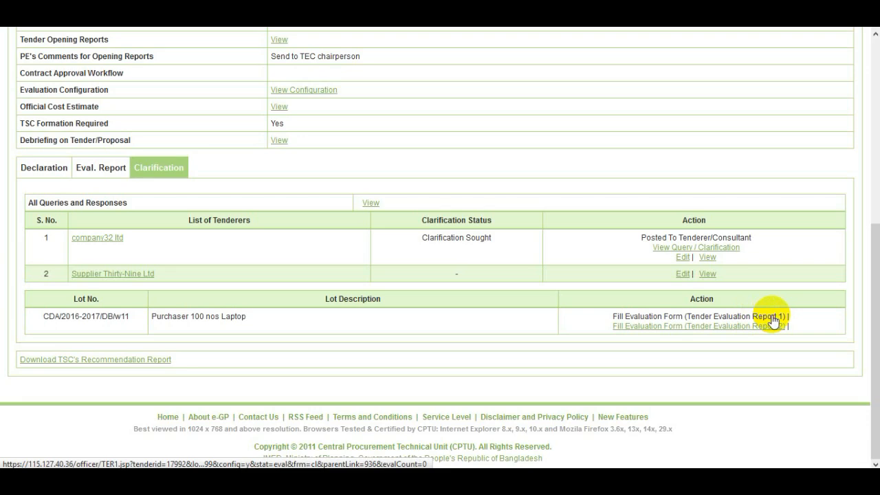
Fill in Tender Evaluation Report 1 for the laptop lot, keeping Tender Validity at Yes for company32 ltd, and save it
click(774, 318)
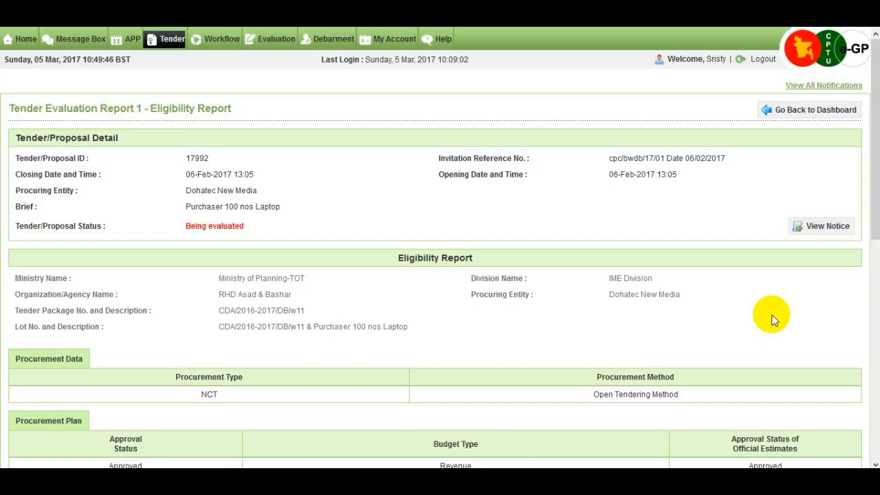
scroll(751, 314, down, 1)
scroll(751, 314, down, 2)
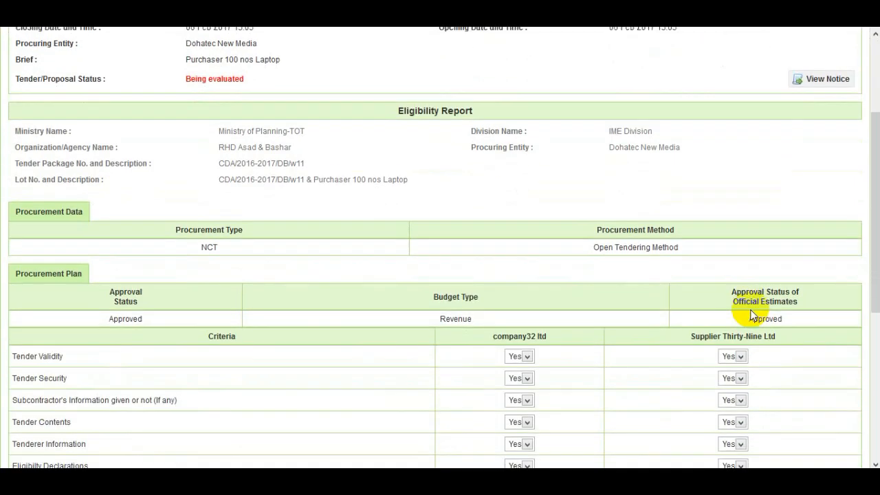
scroll(751, 314, down, 1)
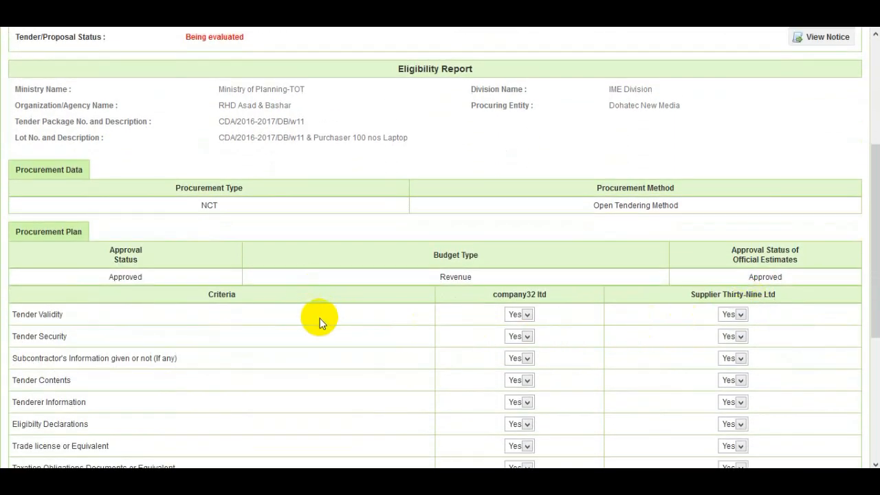
click(531, 314)
click(530, 316)
click(528, 315)
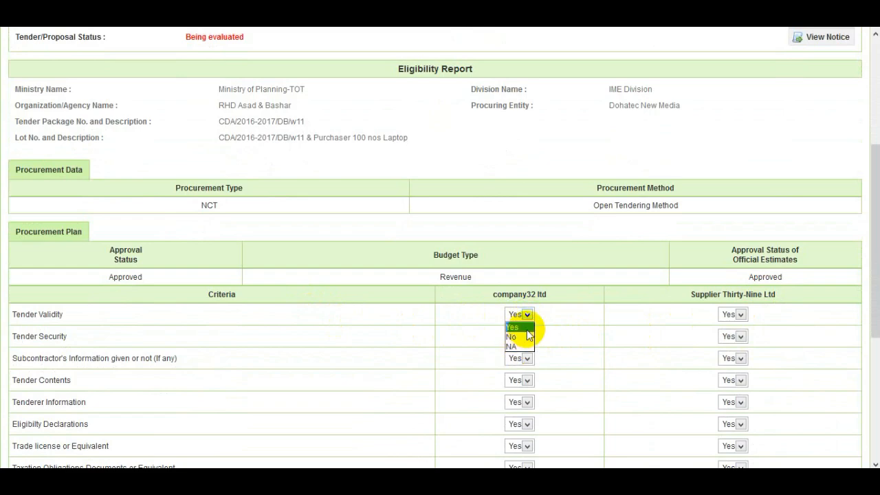
click(525, 328)
scroll(534, 326, down, 1)
scroll(534, 325, down, 5)
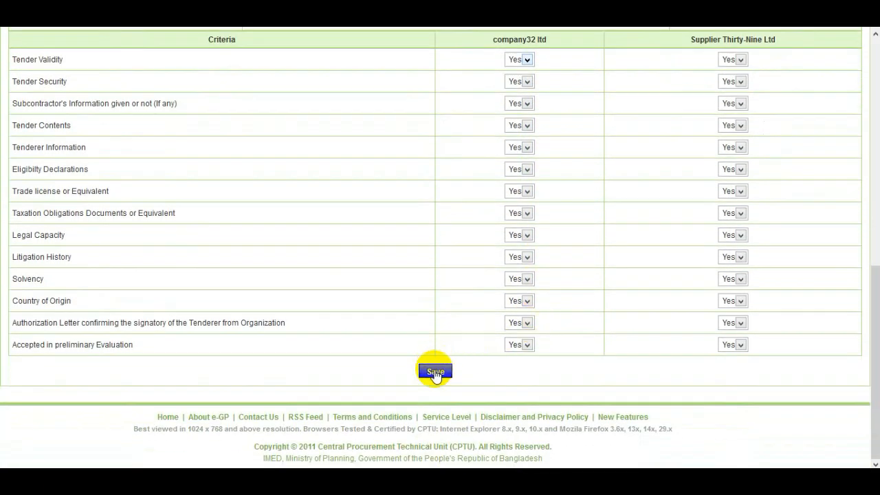
click(440, 373)
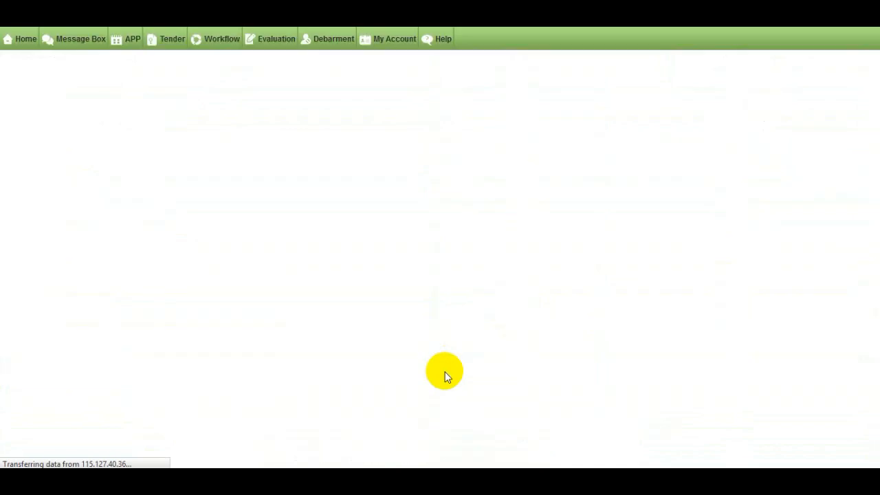
Fill in Tender Evaluation Report 2 for the laptop lot, keeping Eligibility of Goods at Yes for company32 ltd, and save it
scroll(460, 362, down, 2)
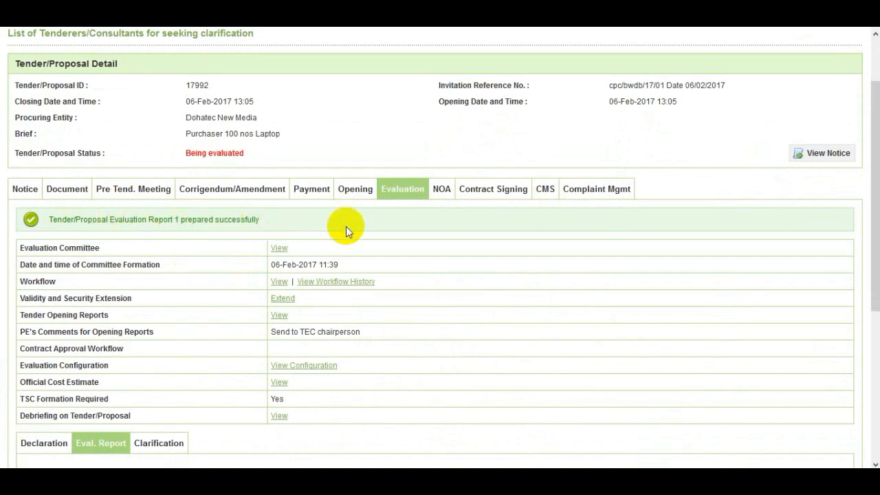
drag(872, 187, 876, 327)
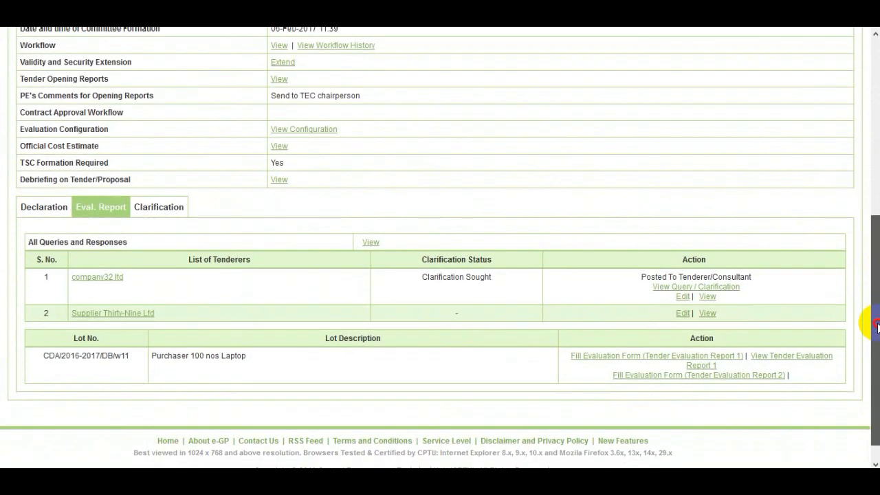
click(770, 376)
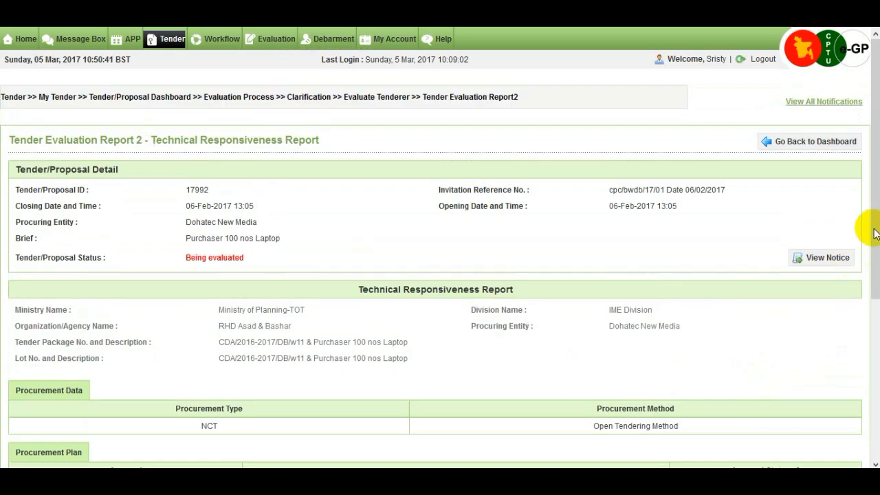
drag(874, 223, 874, 371)
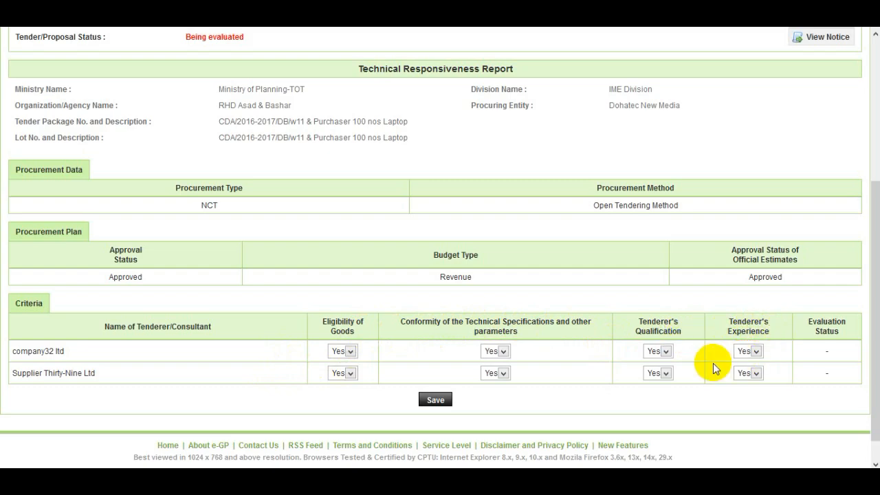
click(350, 351)
click(351, 353)
click(444, 402)
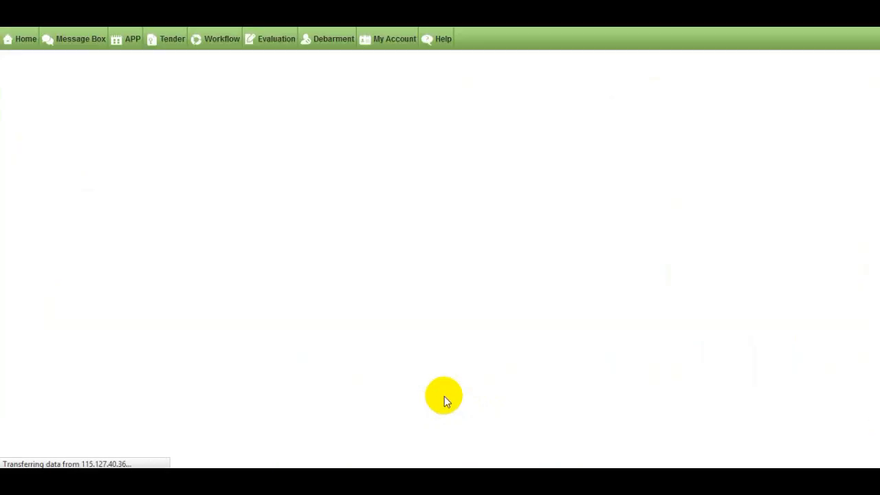
Notify the chairperson that the evaluation is finalized
scroll(444, 396, down, 2)
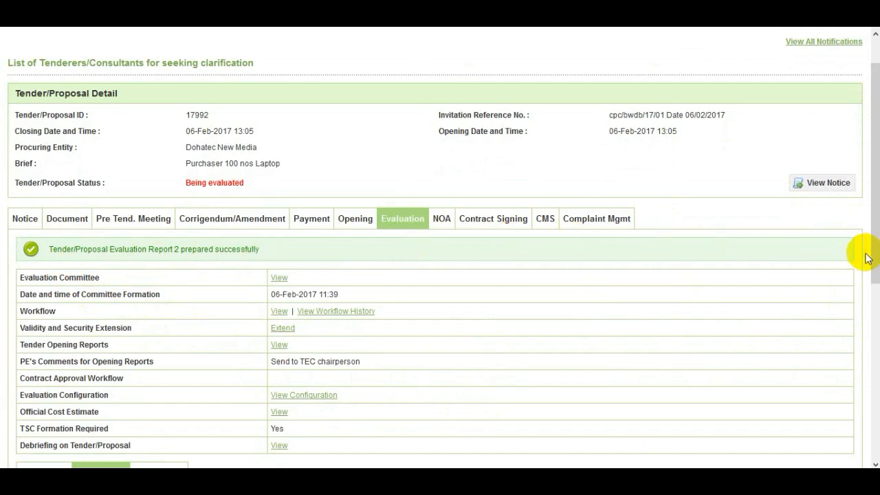
drag(871, 265, 874, 424)
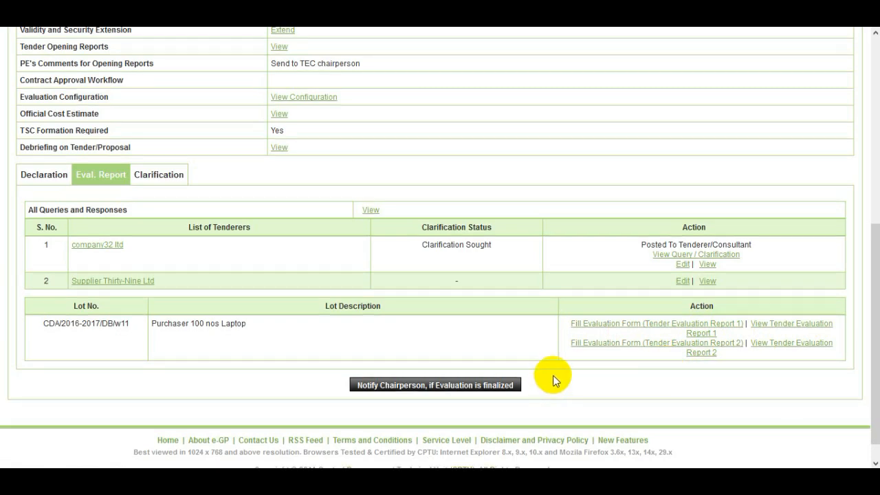
click(447, 388)
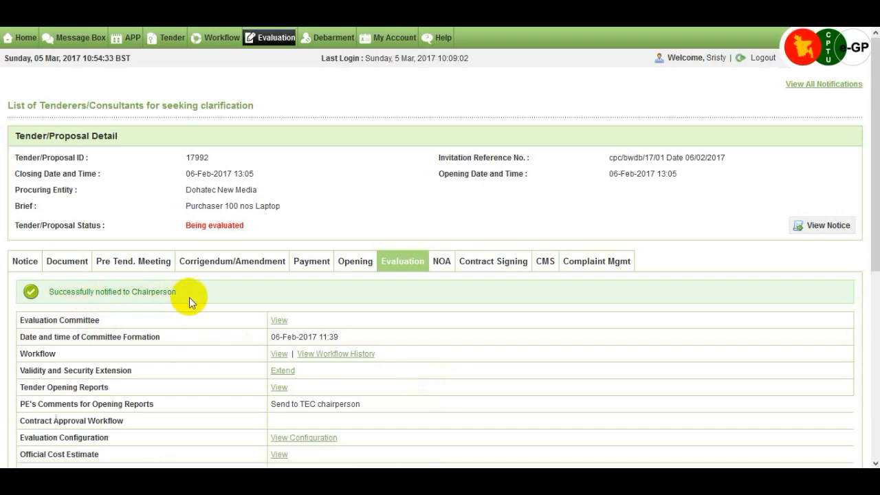
drag(877, 262, 877, 426)
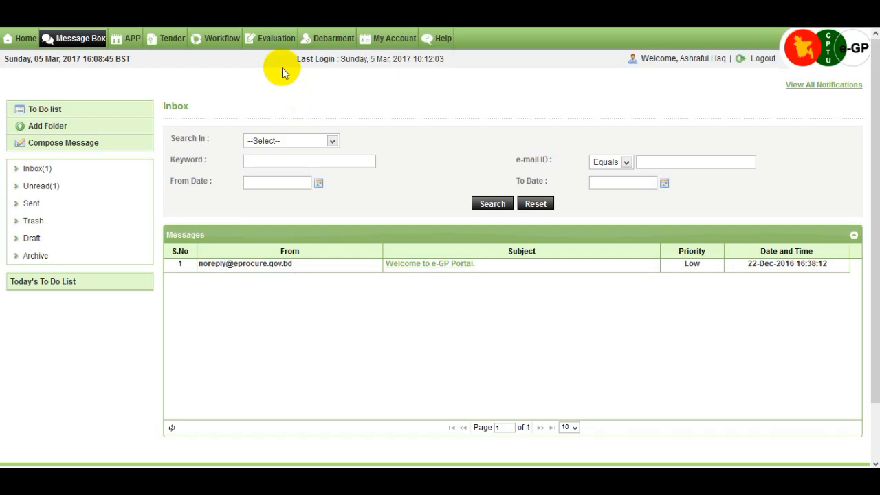
Open the Purchaser 100 nos Laptop tender from the evaluation committee listing and go to its evaluation report section
mouse_move(284, 41)
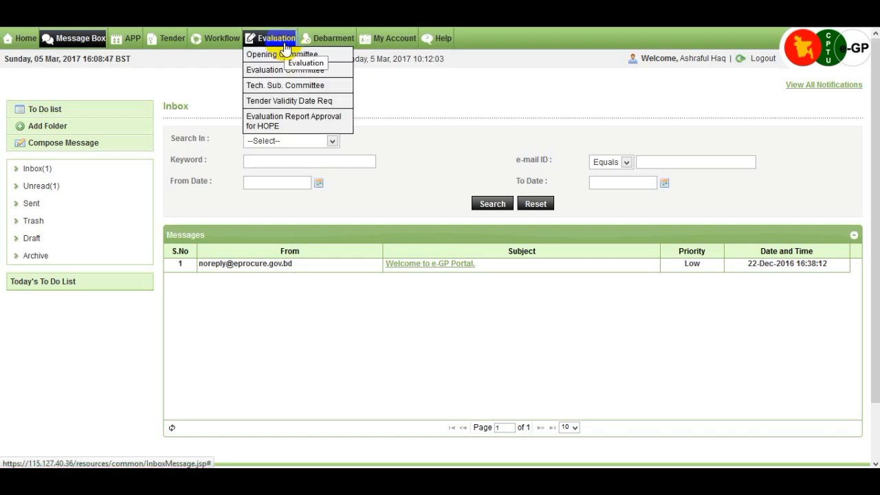
click(330, 76)
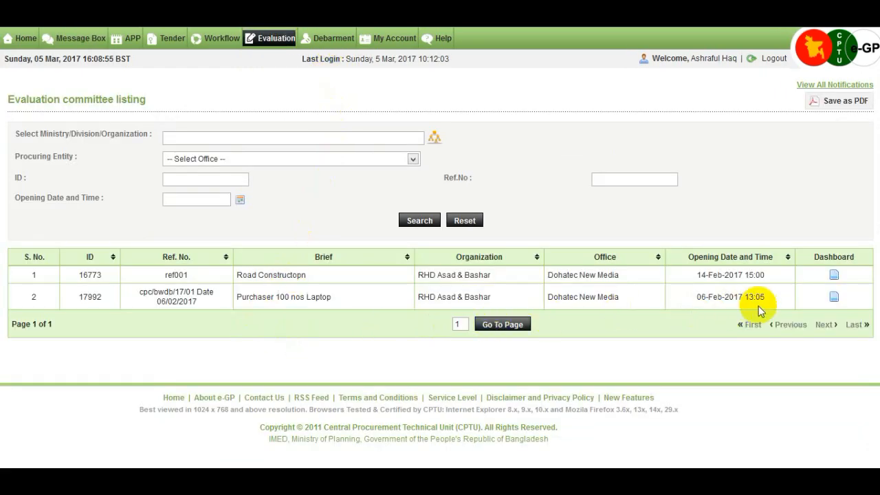
click(835, 303)
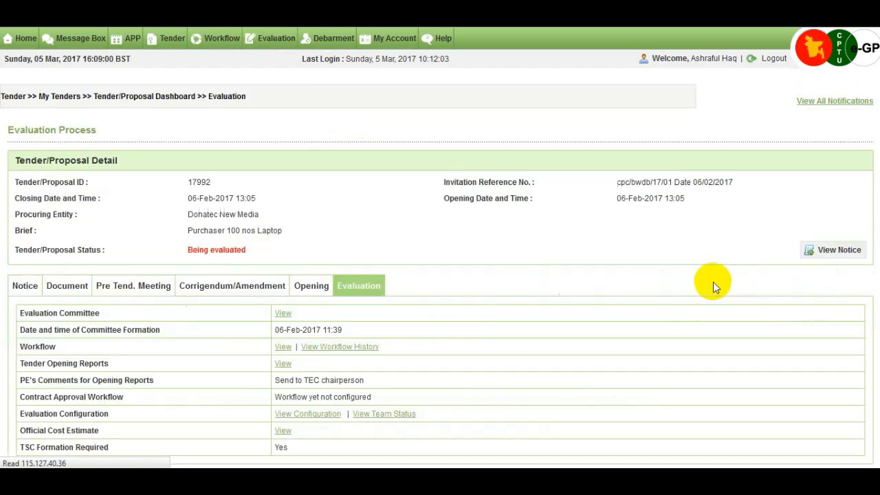
scroll(530, 313, down, 3)
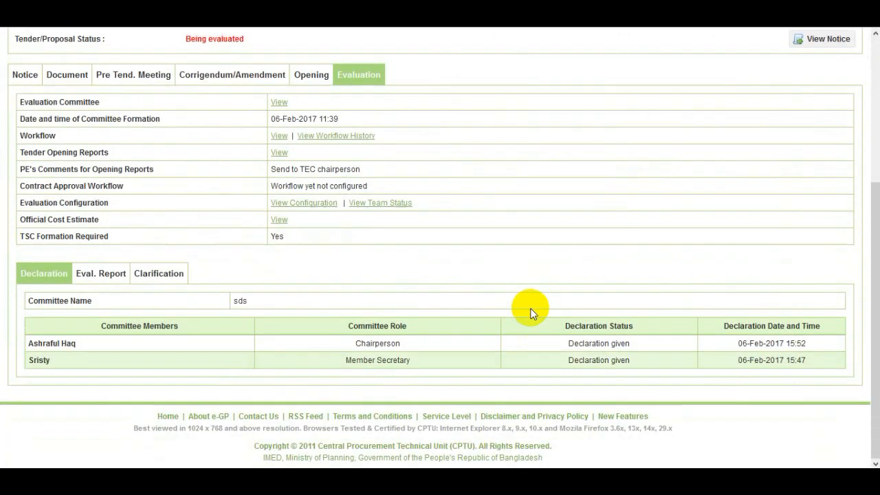
click(114, 282)
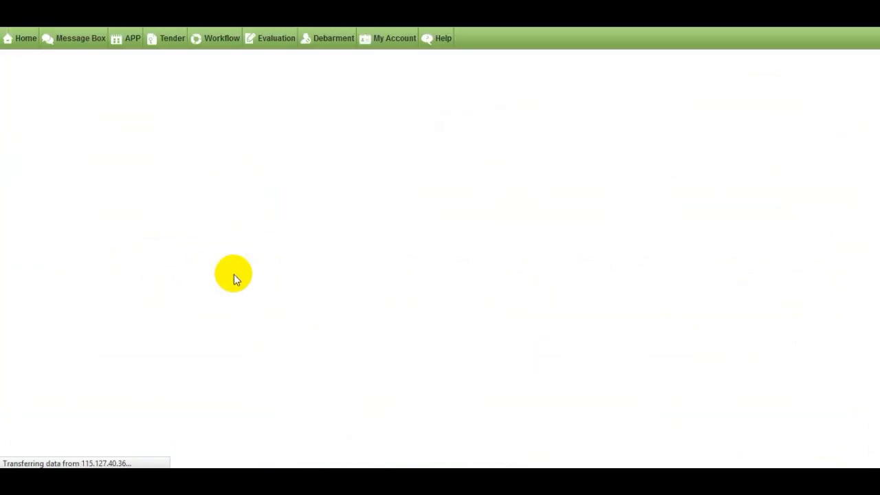
Open the responsiveness finalization for company32 ltd
scroll(234, 275, down, 1)
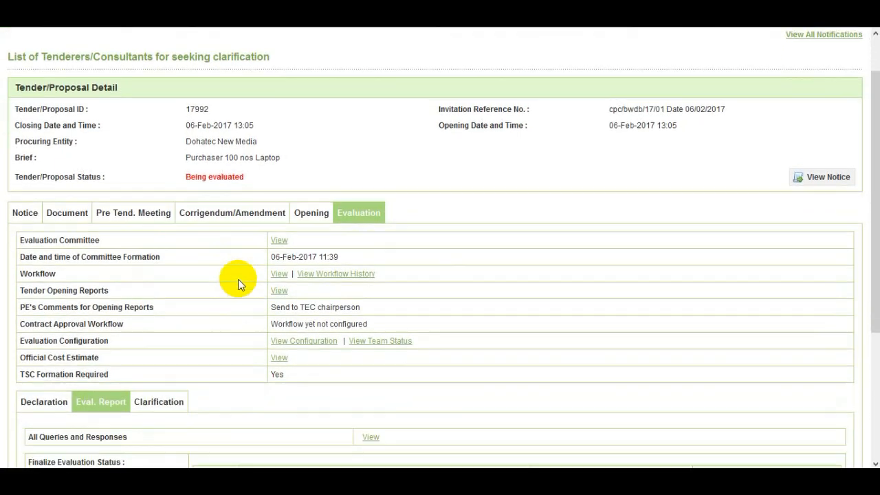
scroll(238, 284, down, 3)
scroll(238, 283, down, 1)
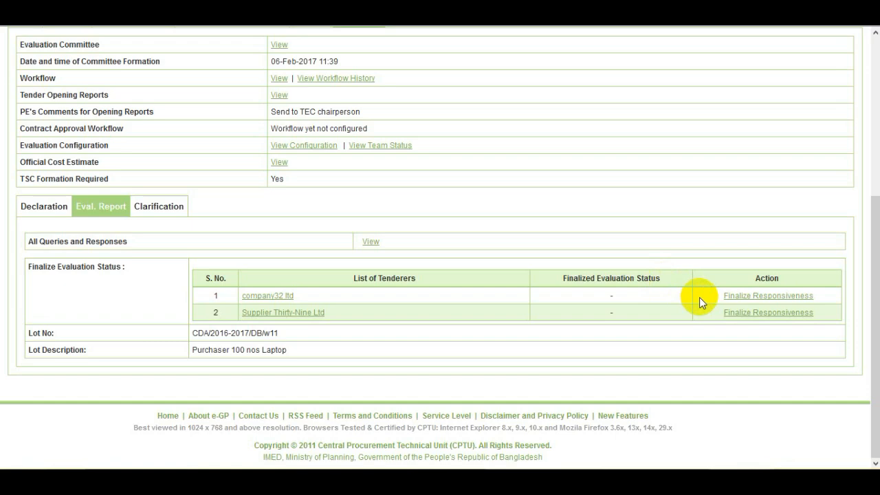
click(783, 301)
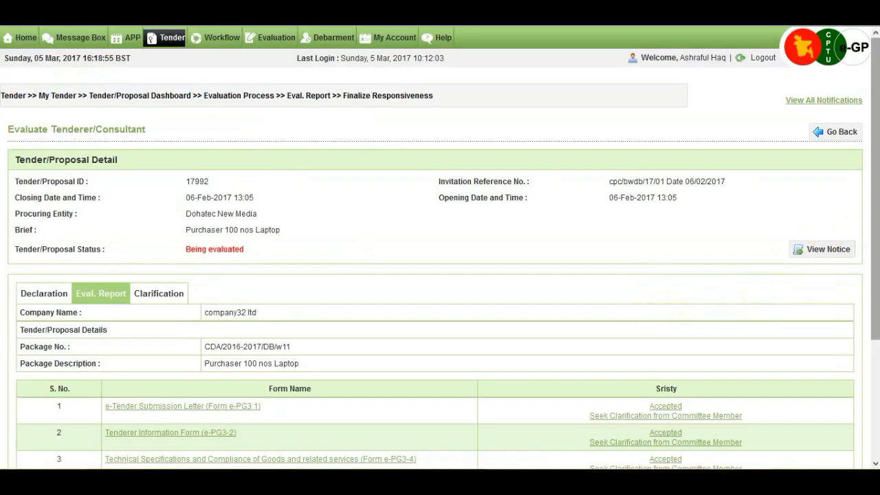
drag(873, 233, 874, 334)
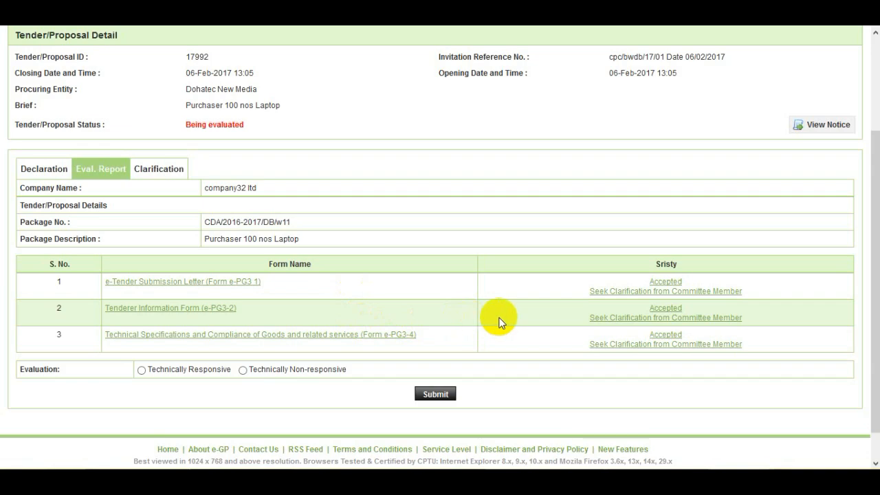
Check the committee member's remark on the accepted e-Tender Submission Letter form, and close the remark window
click(665, 281)
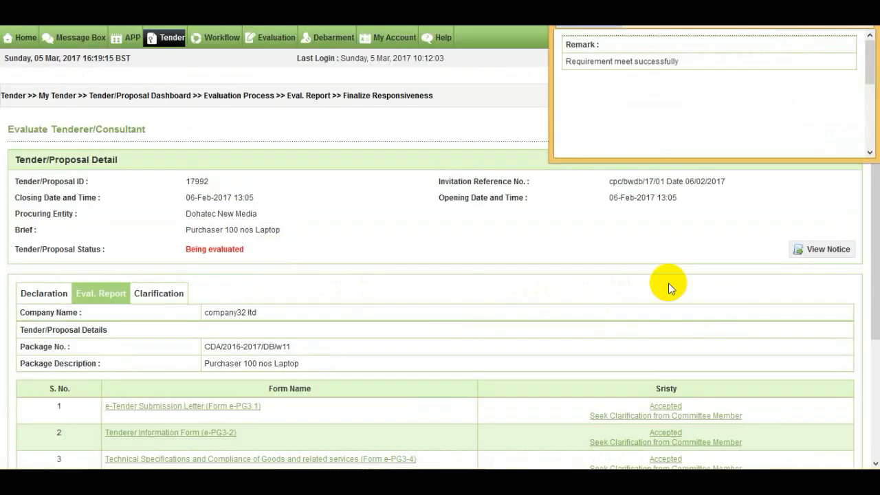
drag(714, 28, 609, 115)
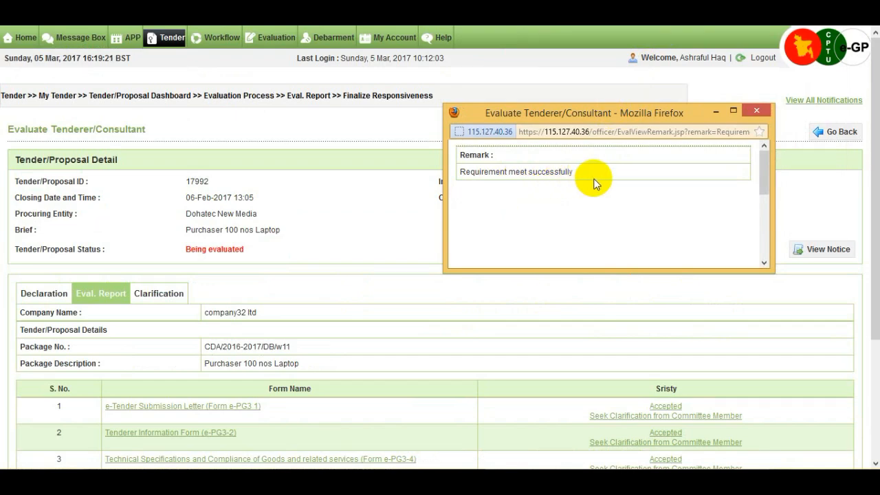
click(756, 111)
Evaluate company32 ltd as Technically Responsive and submit the decision
drag(871, 158, 868, 270)
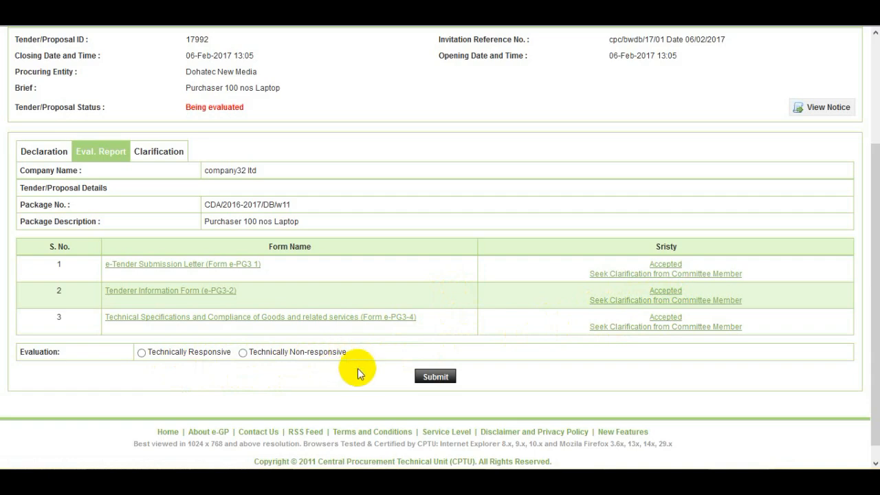
click(142, 353)
click(443, 379)
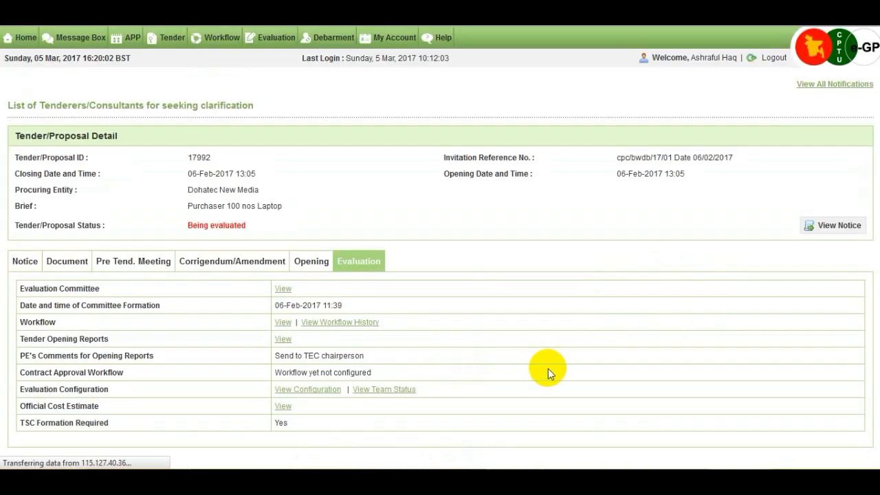
Configure Tender Evaluation Report 1 as chairperson, keeping Tender Validity at Yes for company32 ltd, and save it
drag(874, 223, 873, 372)
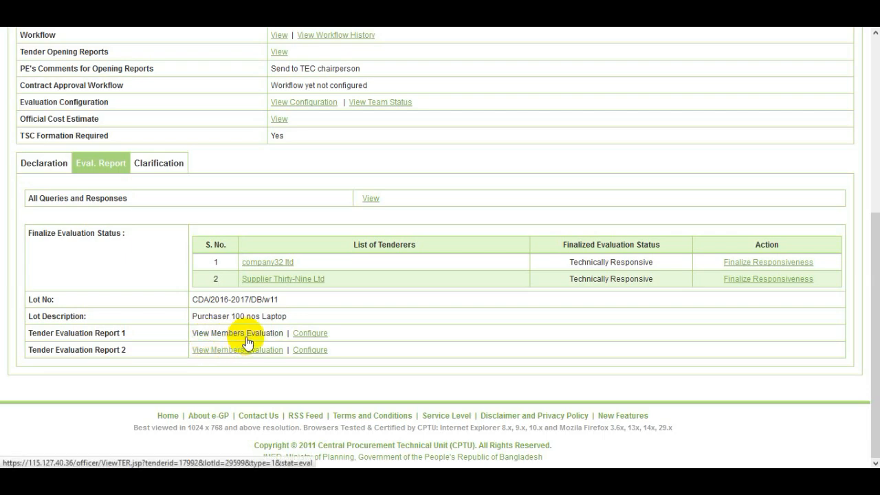
click(323, 335)
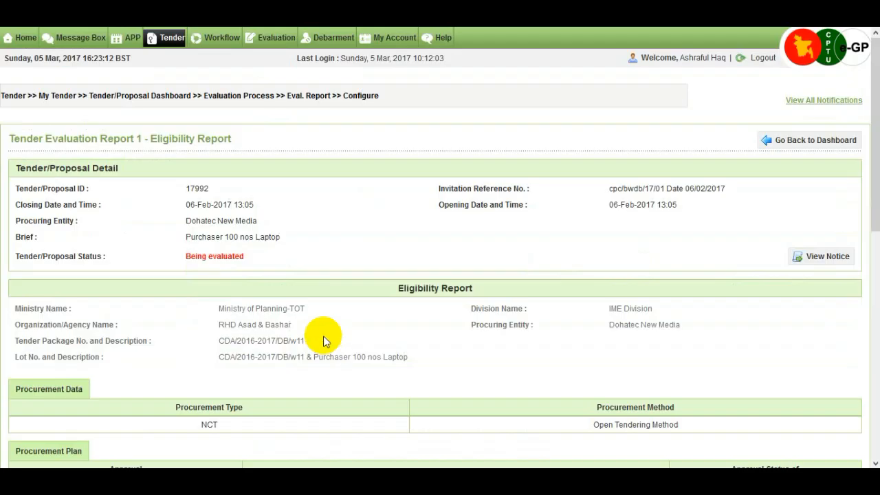
drag(874, 141, 874, 261)
scroll(440, 247, down, 1)
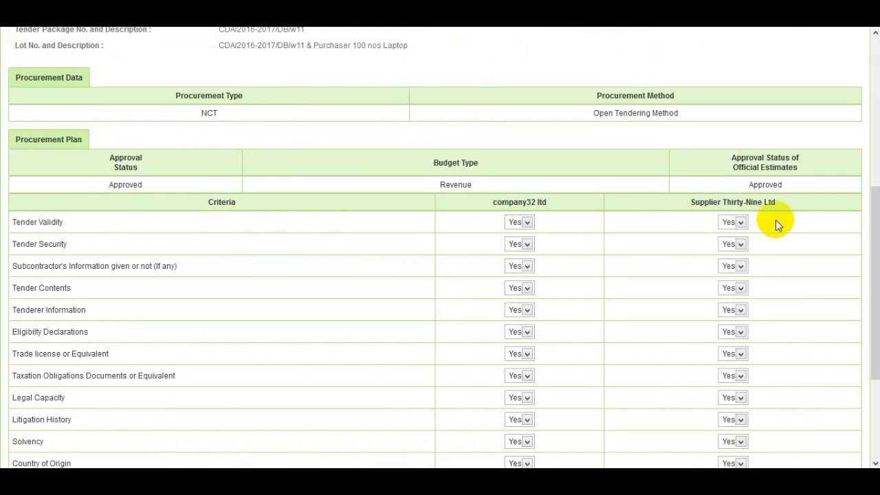
click(533, 221)
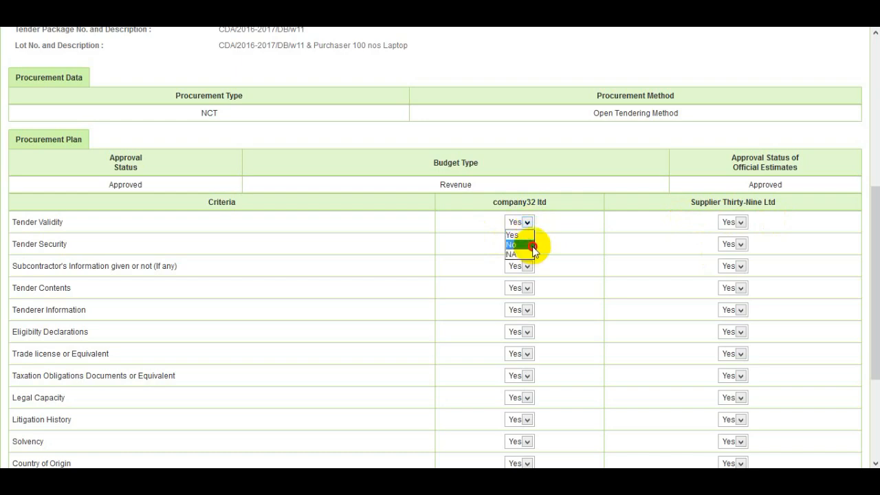
scroll(565, 230, down, 5)
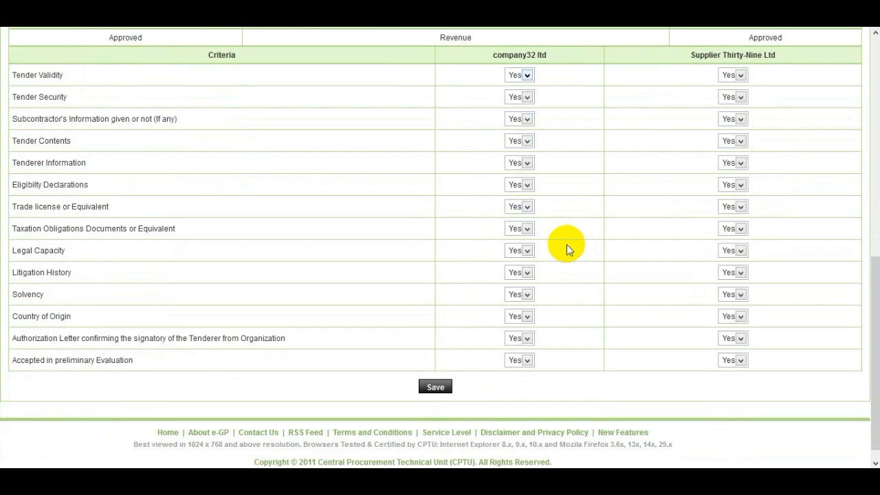
click(444, 383)
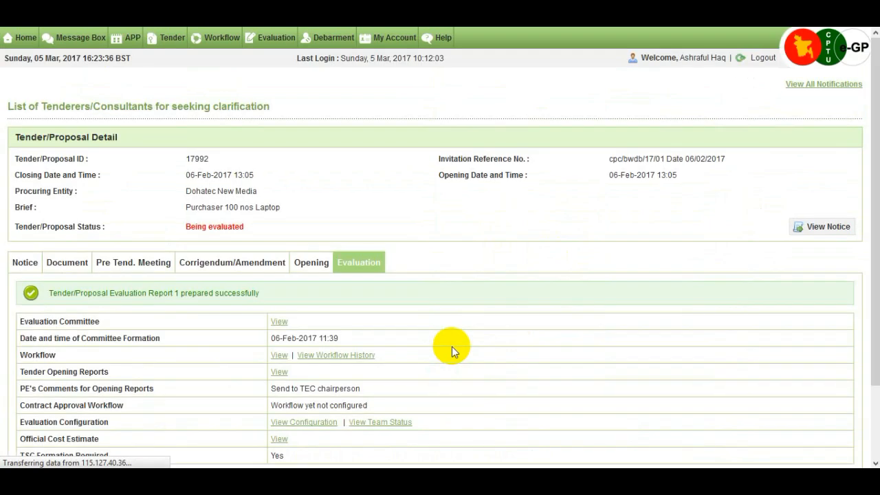
Notify the committee members to sign Tender Evaluation Report 1, and confirm the notification
scroll(451, 349, down, 3)
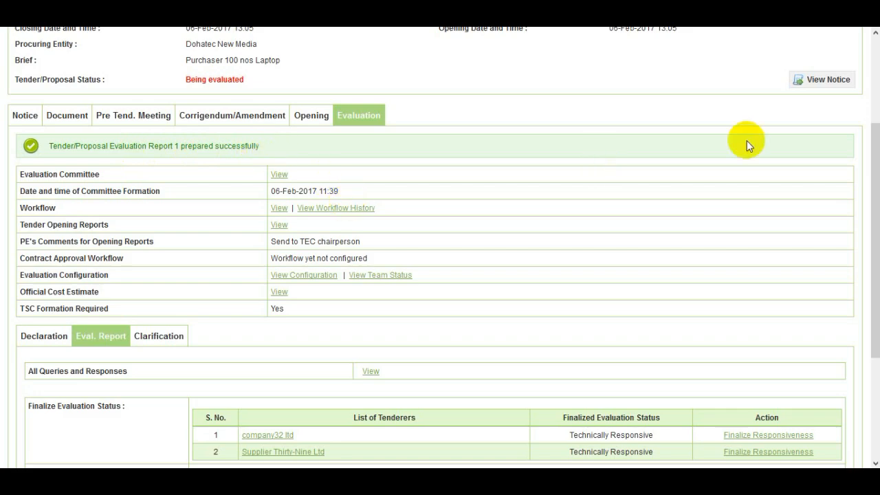
drag(870, 160, 865, 270)
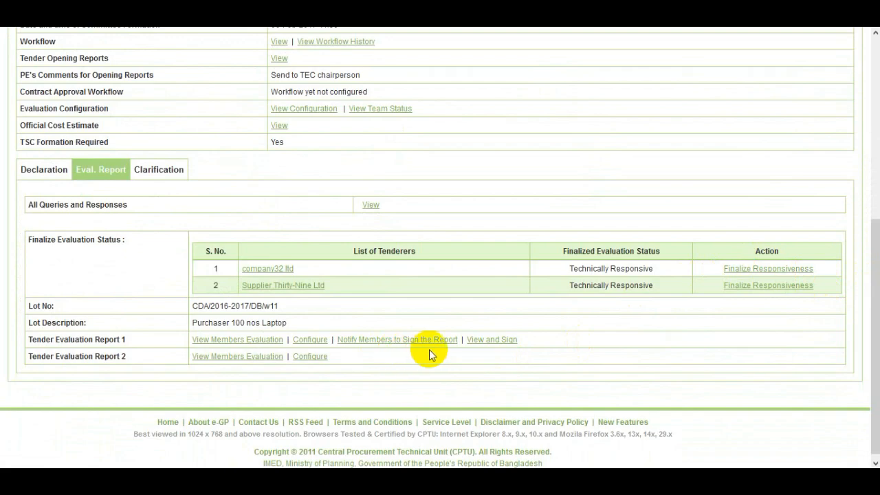
click(409, 339)
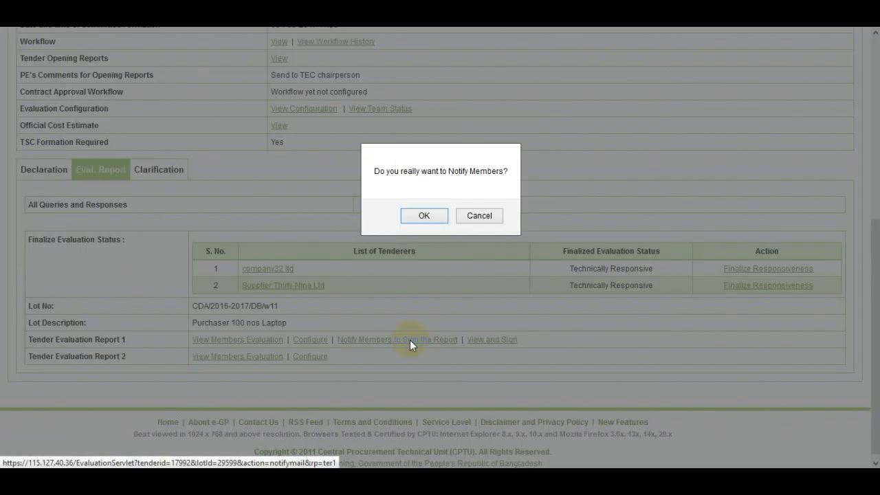
click(424, 216)
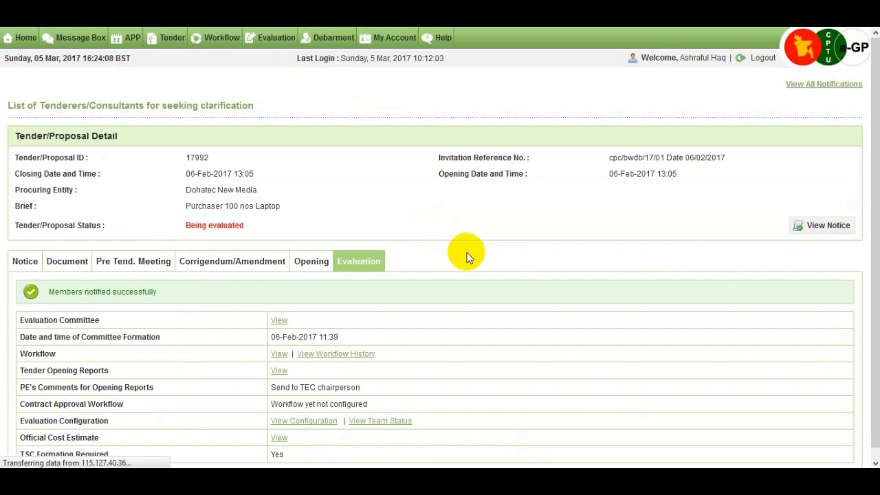
Configure Tender Evaluation Report 2 as chairperson, keeping Eligibility of Goods at Yes for company32 ltd, and save it
scroll(344, 253, down, 1)
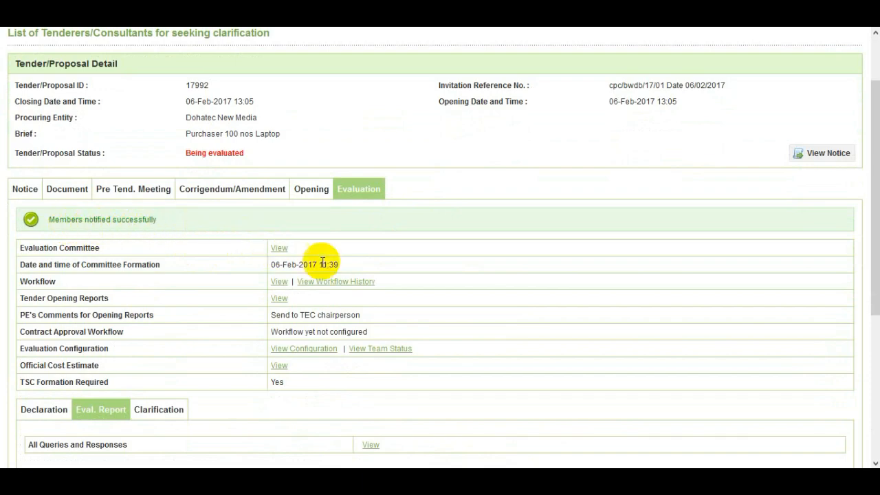
scroll(612, 314, down, 3)
scroll(612, 313, down, 3)
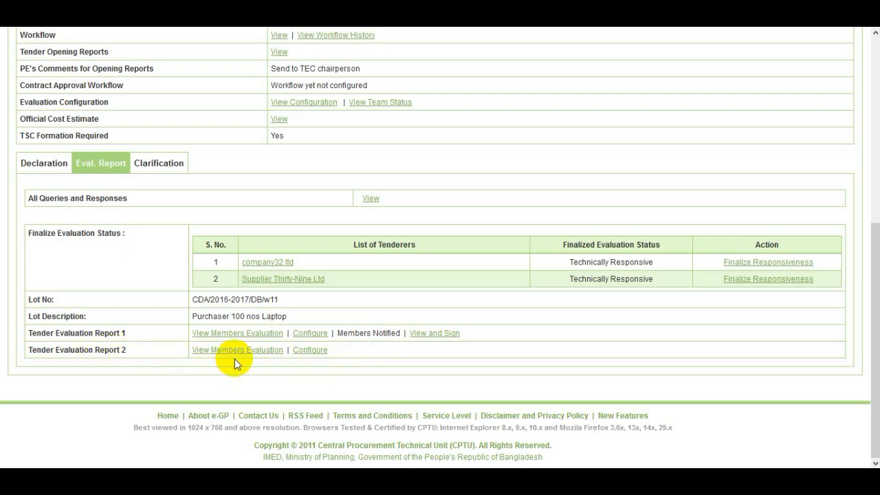
click(318, 354)
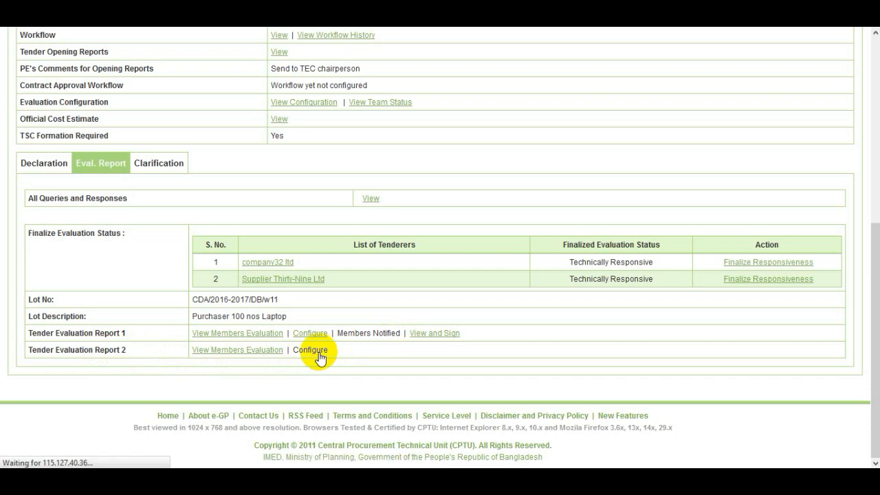
scroll(390, 331, down, 5)
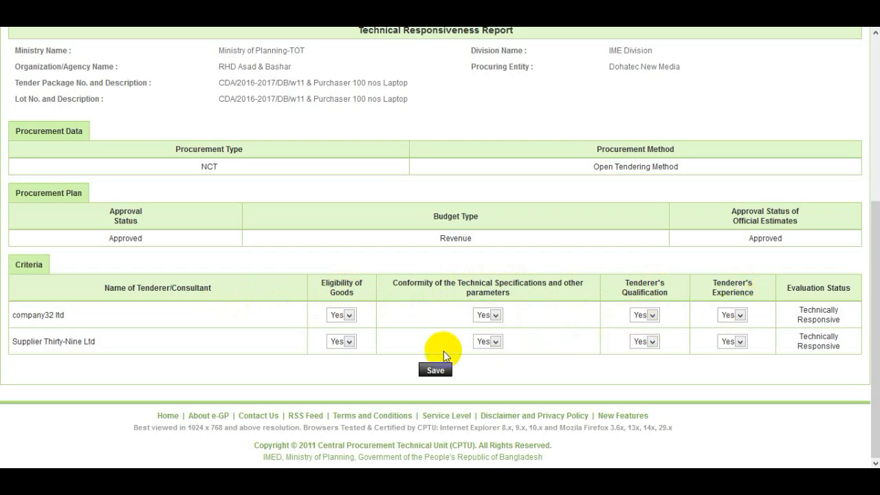
click(347, 317)
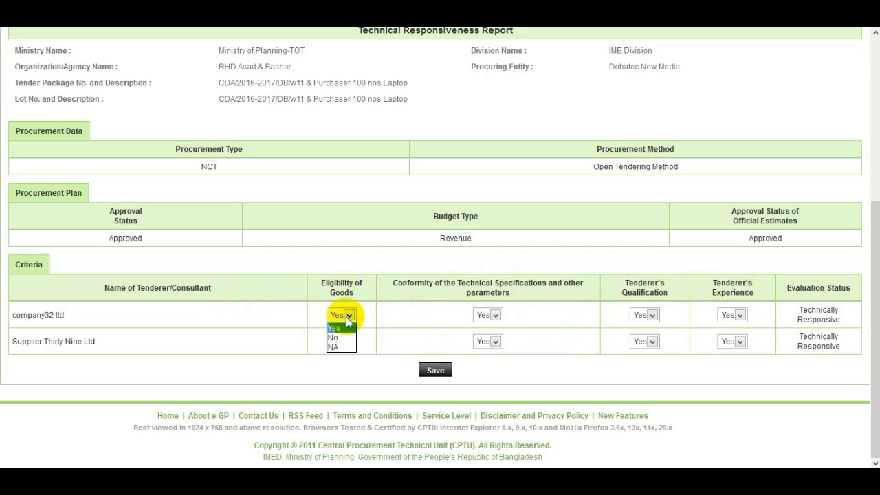
click(346, 317)
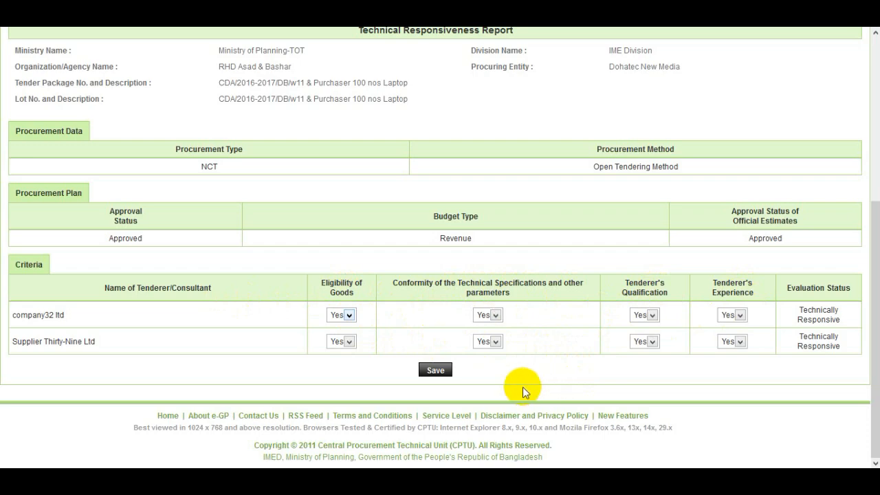
click(438, 372)
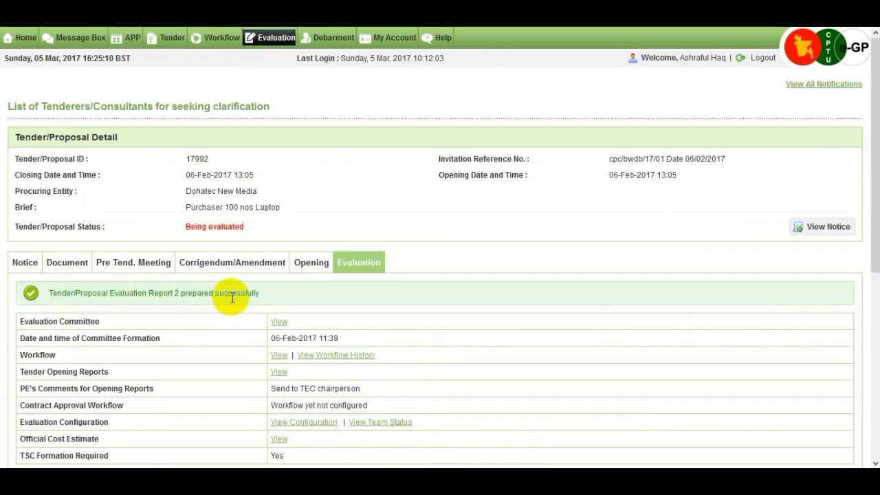
Notify the committee members to sign Tender Evaluation Report 2, and check the notification status of both reports
drag(874, 268, 874, 422)
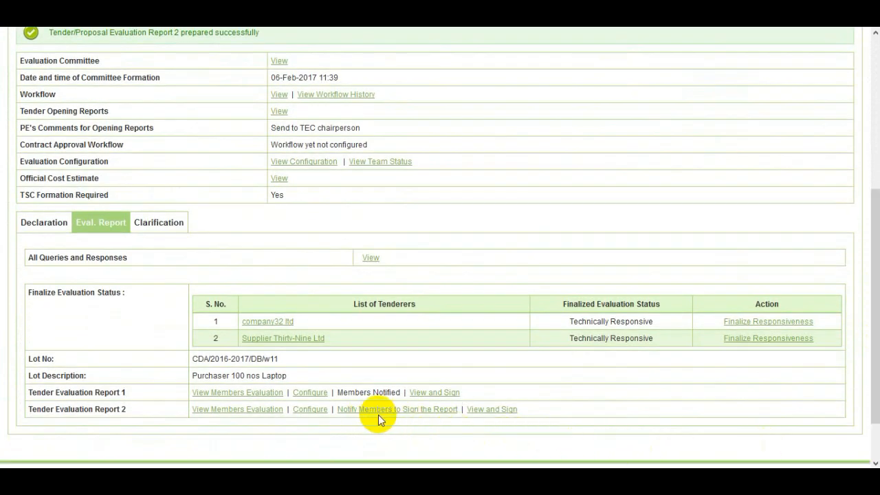
click(419, 412)
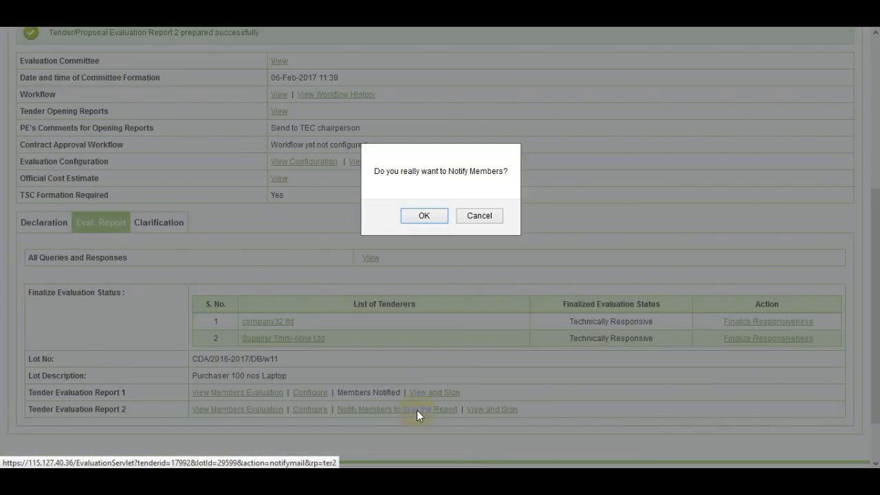
click(429, 220)
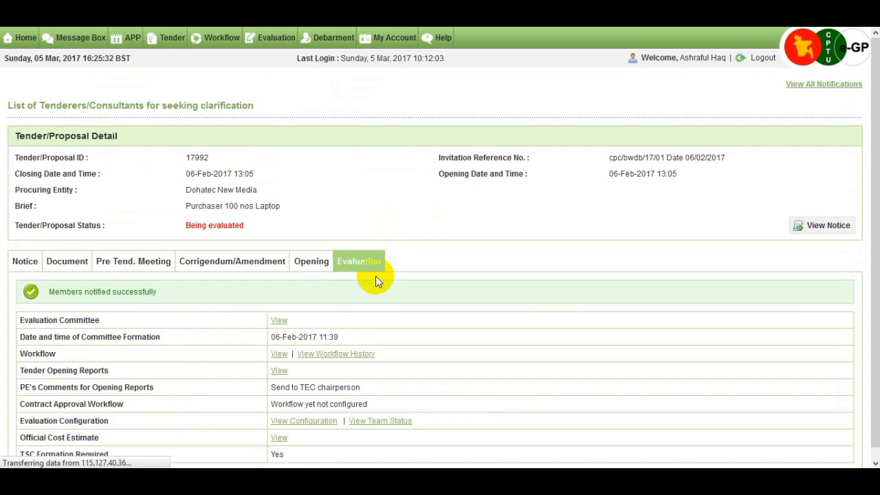
scroll(375, 275, down, 2)
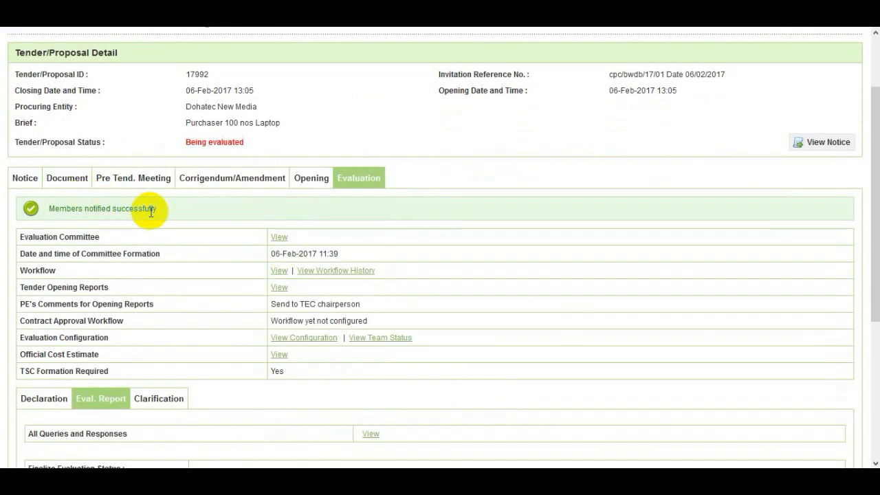
scroll(276, 251, down, 3)
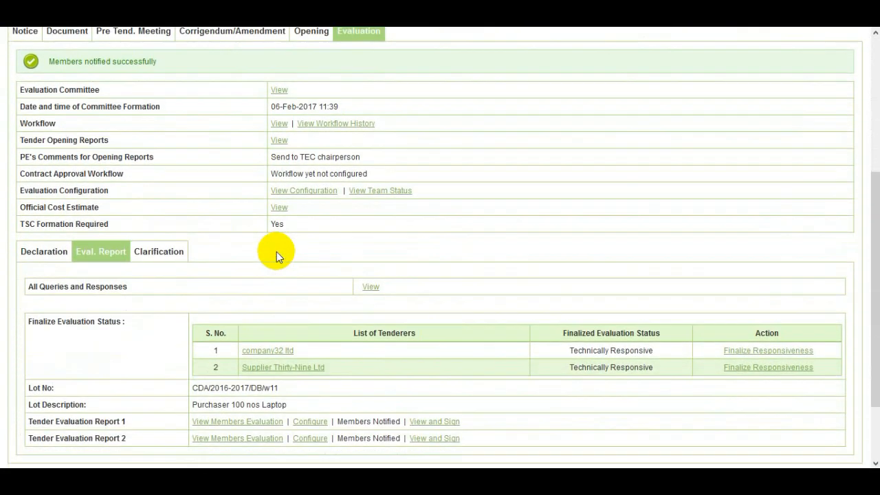
scroll(276, 254, down, 2)
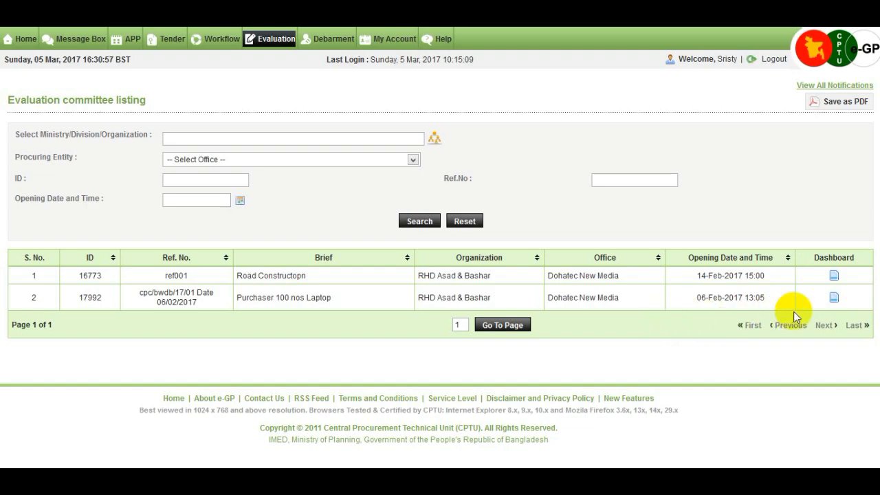
Open the Purchaser 100 nos Laptop tender from the evaluation committee listing as member secretary, and show its evaluation reports
click(836, 307)
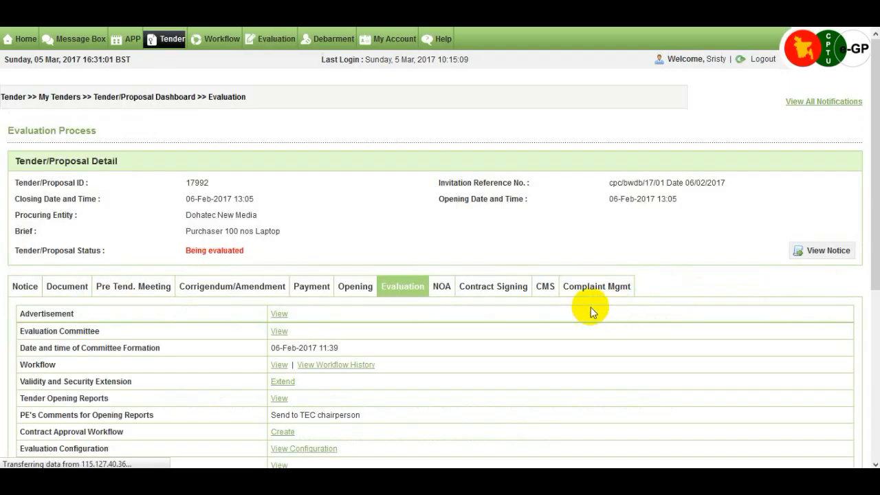
scroll(870, 192, down, 3)
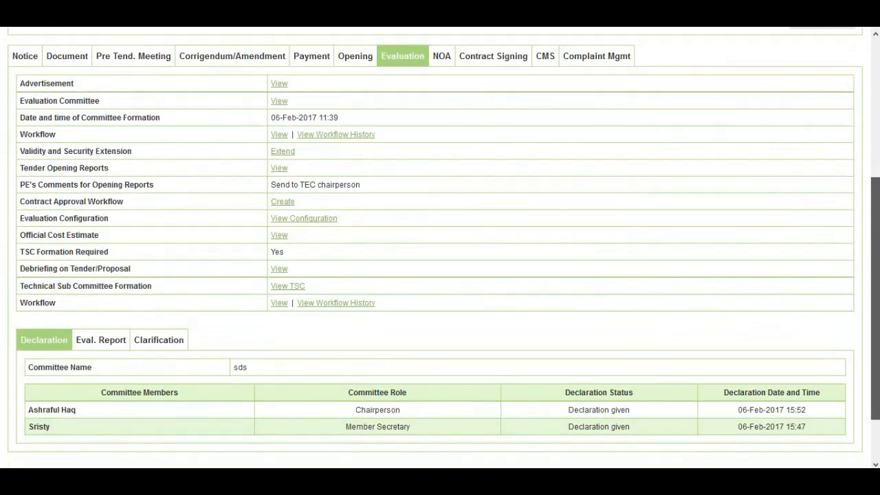
drag(874, 330, 874, 361)
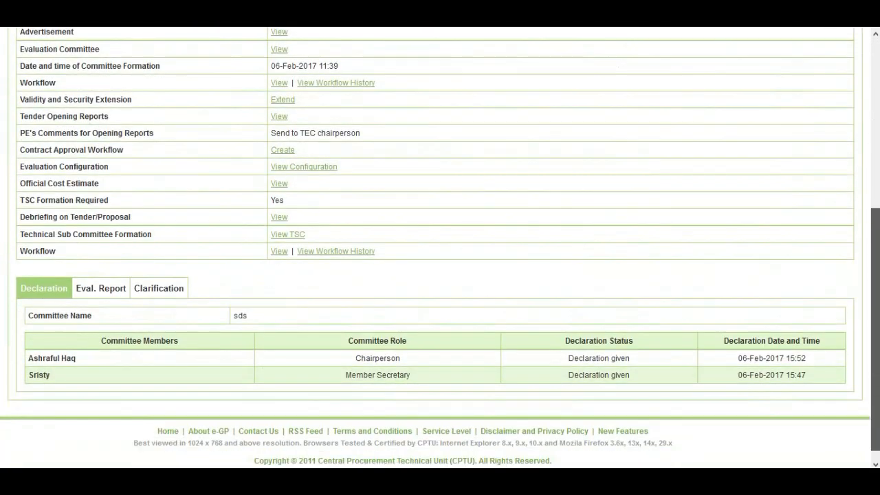
click(112, 296)
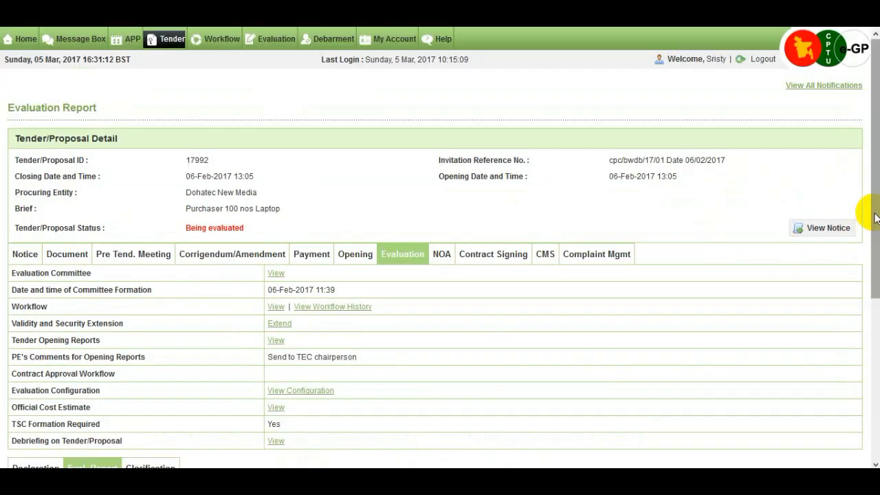
Open Tender Evaluation Report 1 for signing, review its eligibility criteria, and open the member secretary's approval form
drag(874, 218, 872, 379)
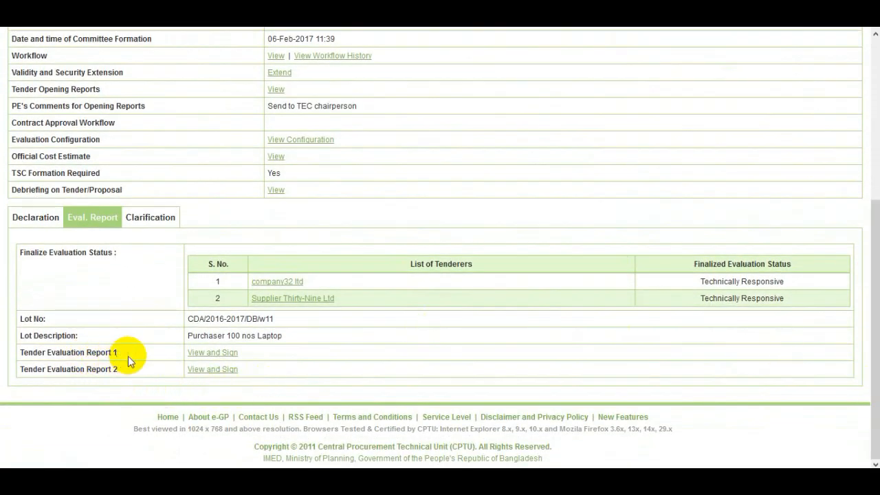
click(236, 357)
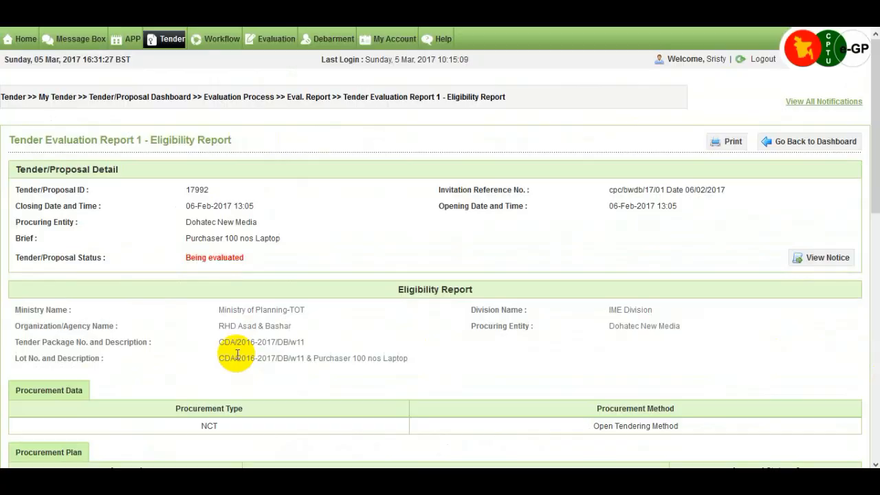
drag(876, 182, 876, 289)
scroll(808, 332, down, 3)
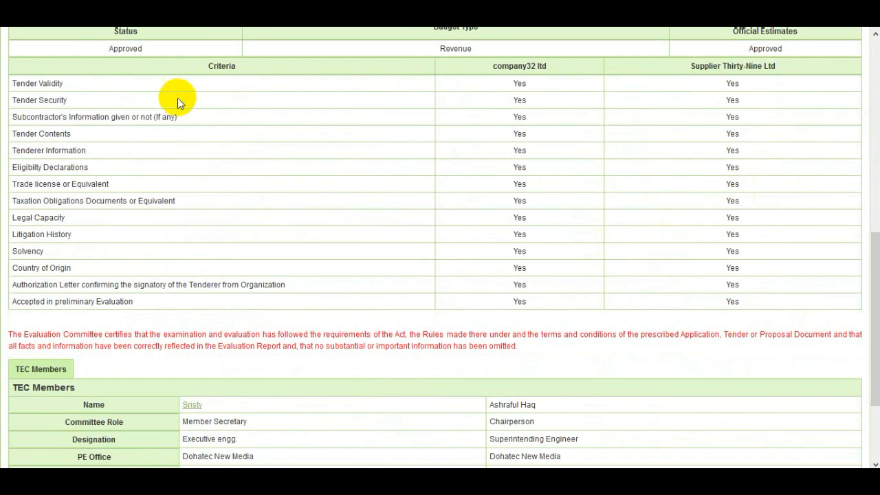
drag(873, 251, 874, 303)
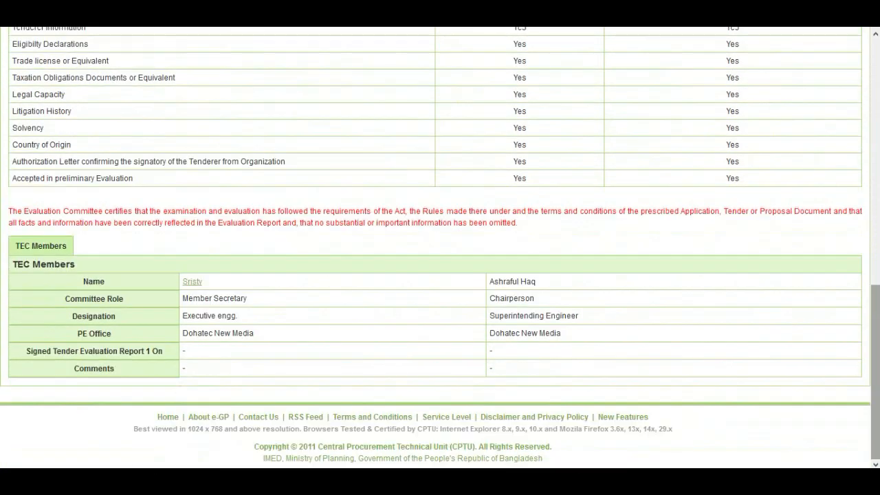
click(193, 283)
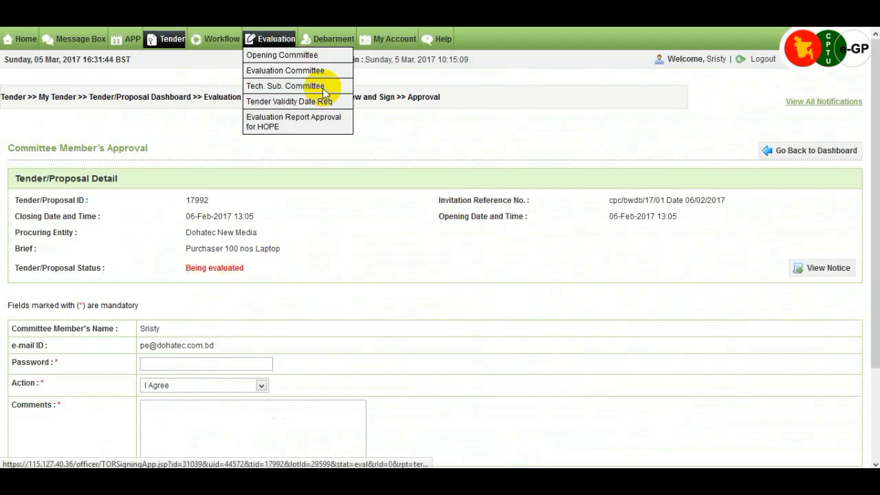
Enter the account password in the Committee Member's Approval form
drag(871, 261, 874, 320)
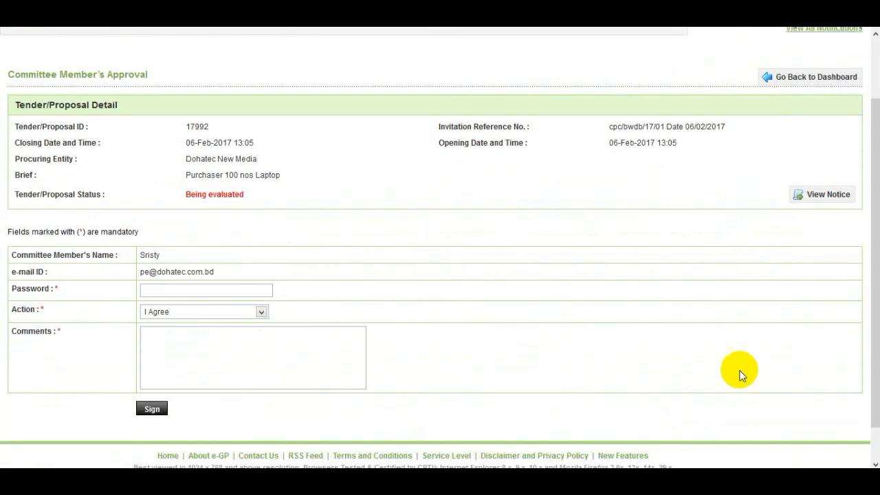
click(204, 289)
text(••••)
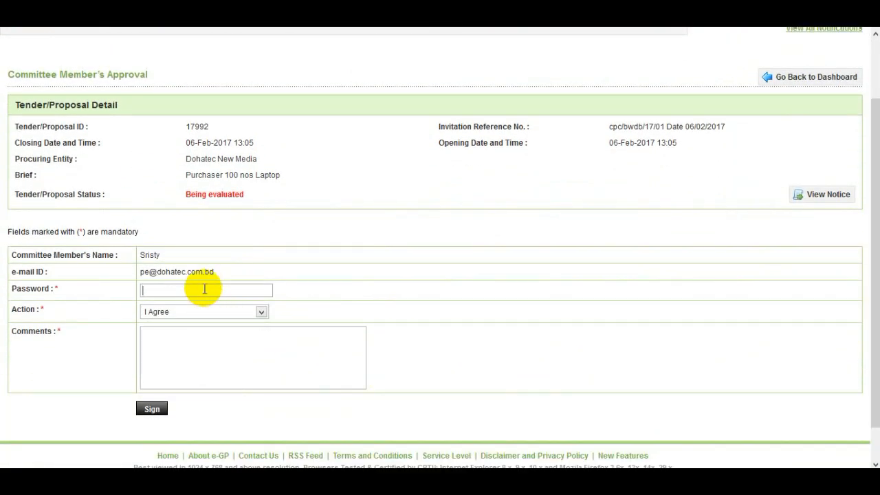
text(••••)
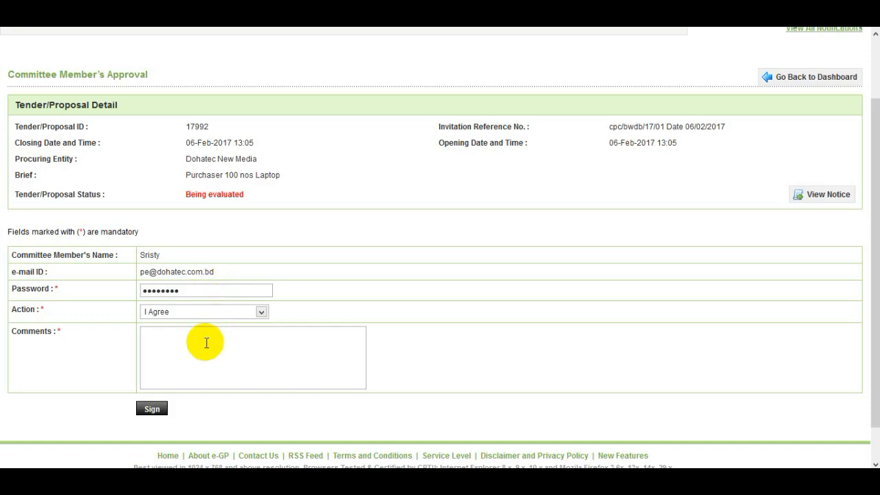
Try the I Disagree action with its Note of Dissent field, and set the action back to I Agree
click(262, 312)
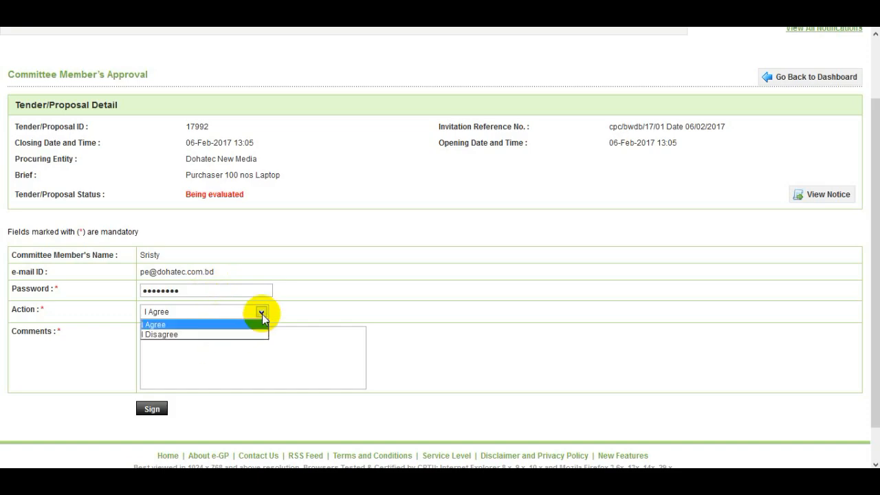
click(246, 335)
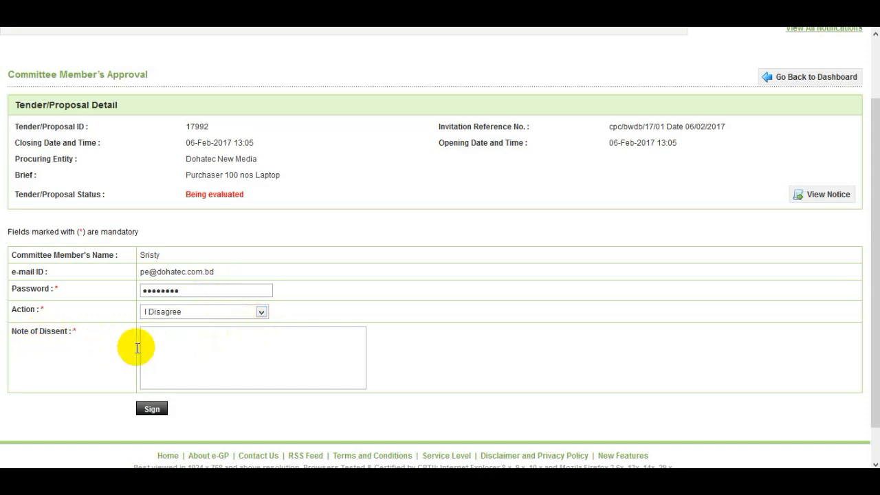
click(158, 350)
click(229, 314)
click(209, 326)
Enter the comment "agree" and sign Tender Evaluation Report 1 as member secretary
click(202, 337)
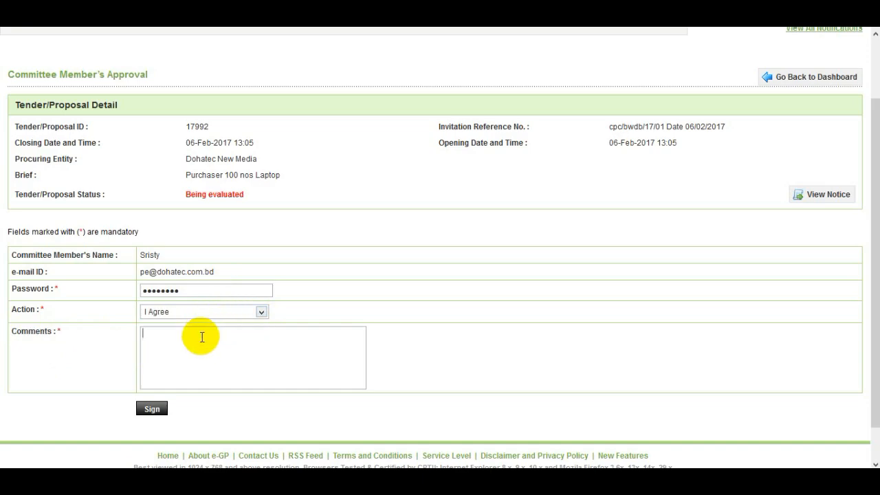
text(agree)
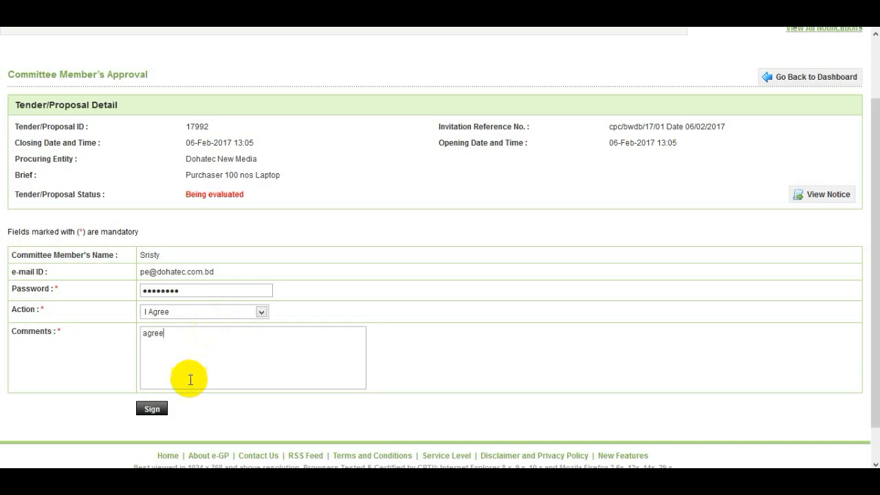
click(152, 410)
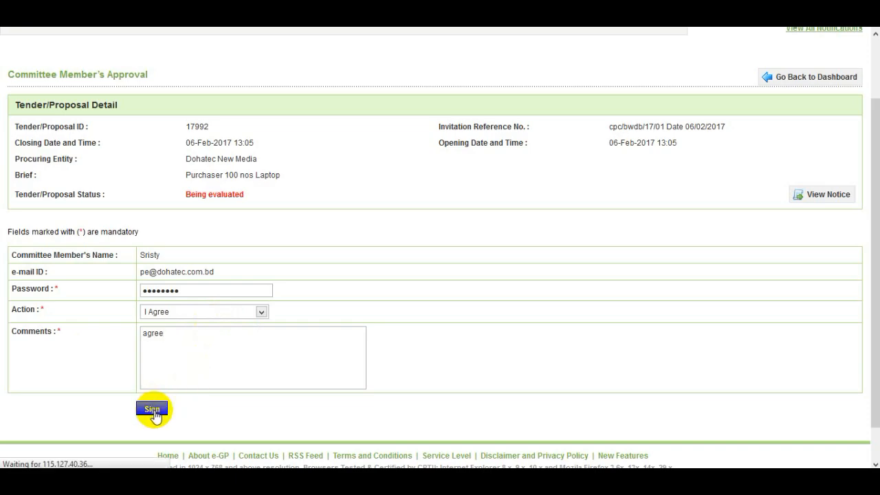
scroll(285, 344, down, 4)
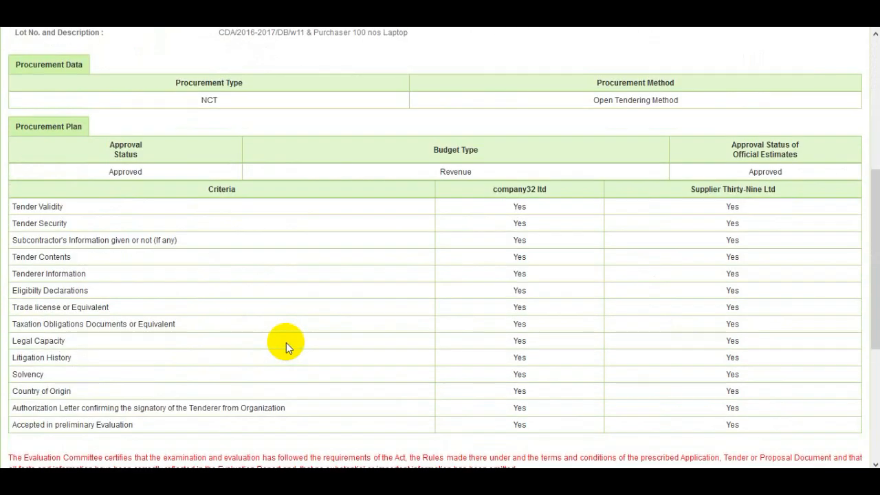
Check the member secretary's signature entry in Tender Evaluation Report 1 and return to the tender dashboard
scroll(285, 343, down, 3)
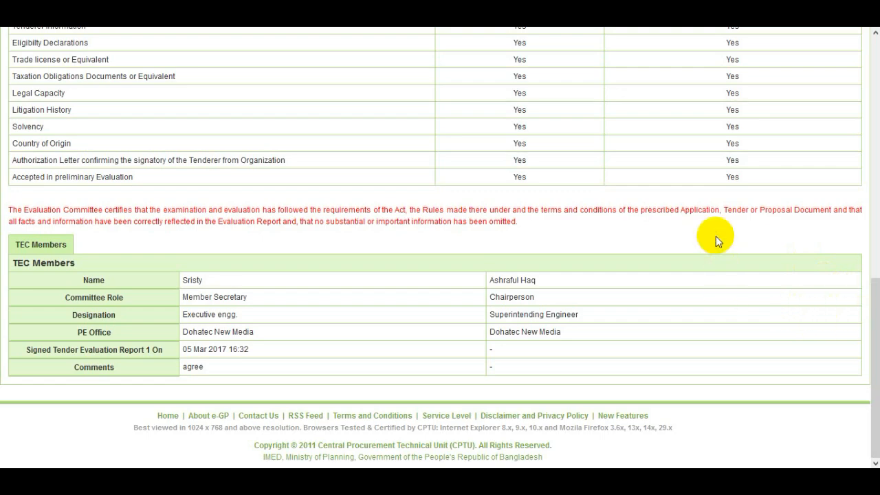
scroll(715, 236, up, 10)
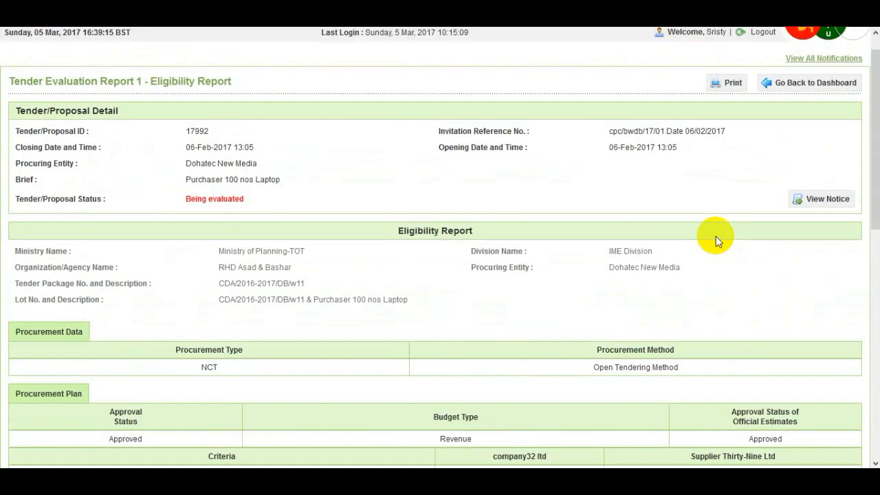
click(816, 92)
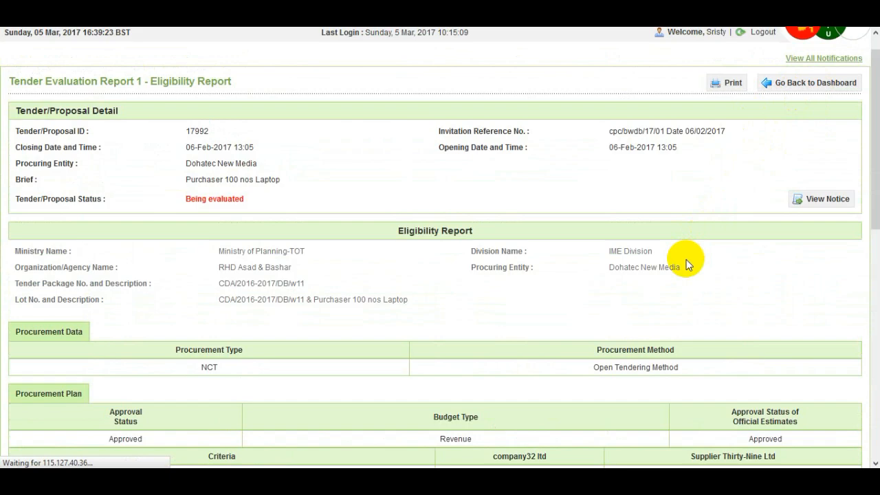
Open Tender Evaluation Report 2 for signing and bring up the member secretary's approval form
scroll(444, 265, down, 4)
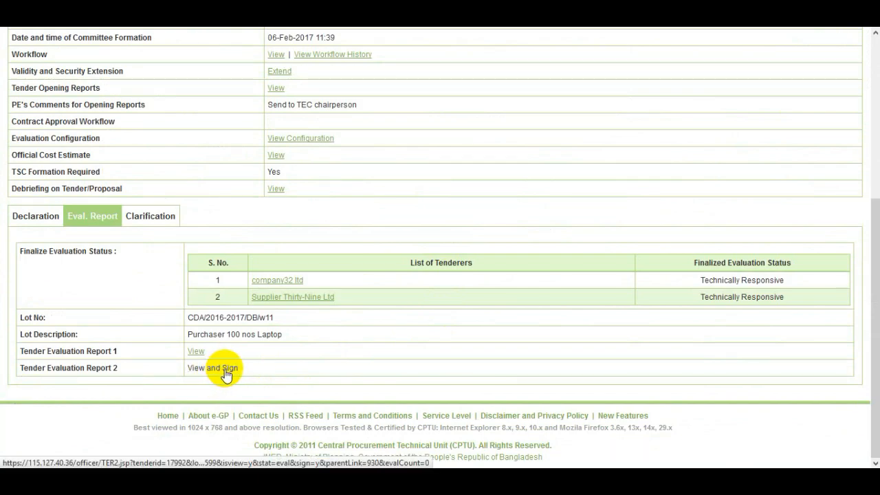
click(224, 370)
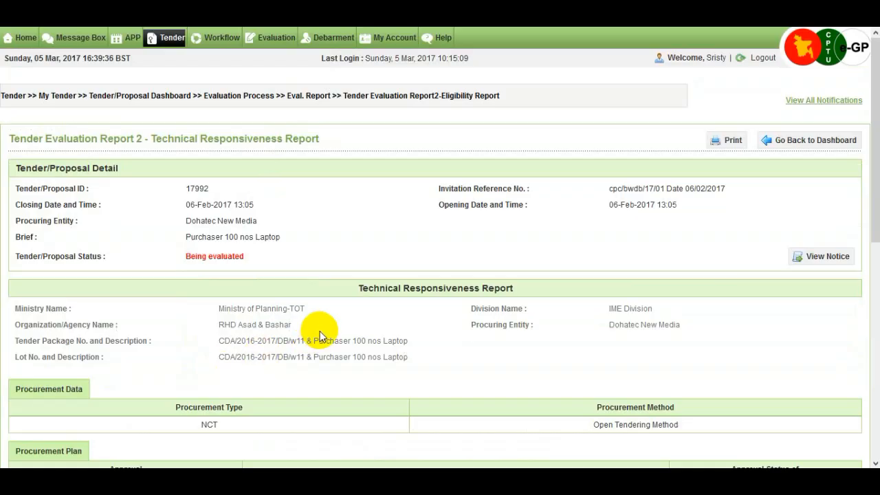
scroll(320, 331, down, 3)
scroll(320, 336, down, 3)
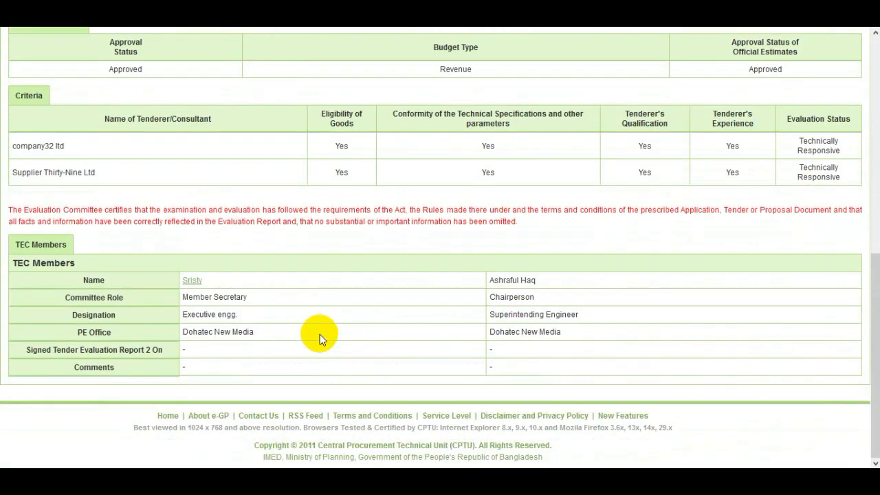
click(194, 282)
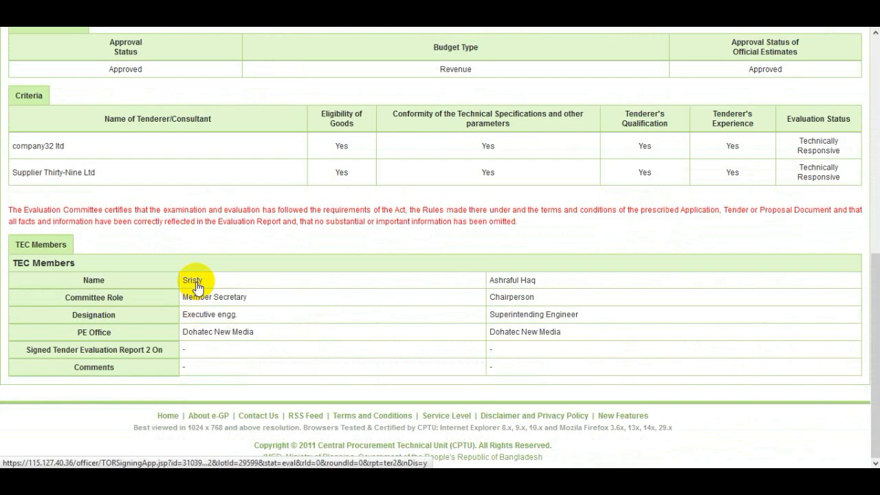
Enter the account password in the Committee Member's Approval form for Tender Evaluation Report 2
scroll(245, 299, down, 1)
scroll(245, 298, down, 1)
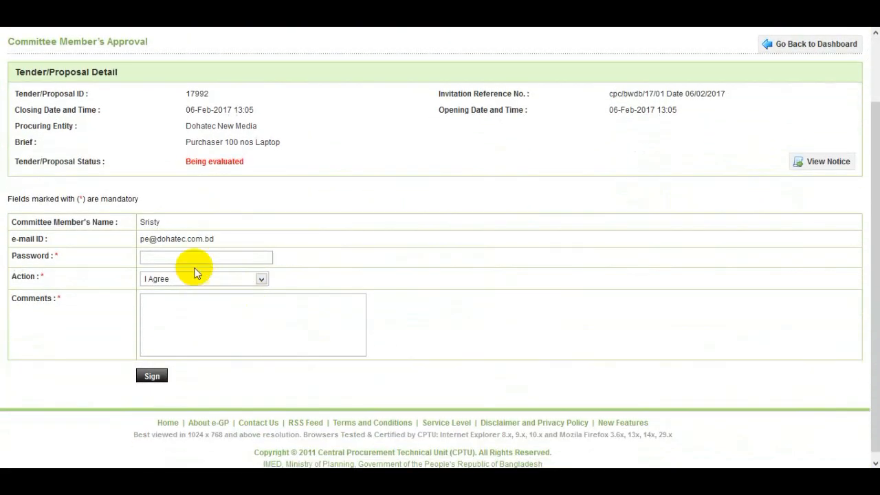
click(192, 255)
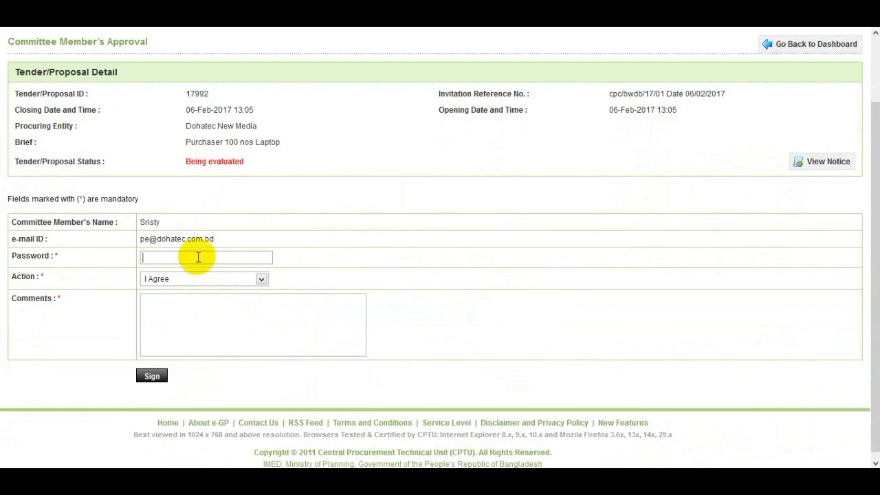
text(12345678)
Enter the comment "agree" and sign Tender Evaluation Report 2 as member secretary
click(190, 314)
text(ag)
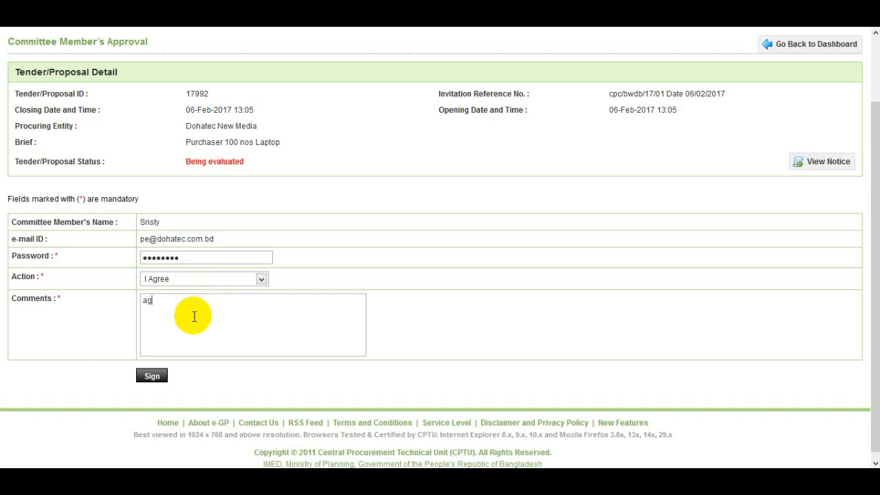
text(ree)
click(152, 375)
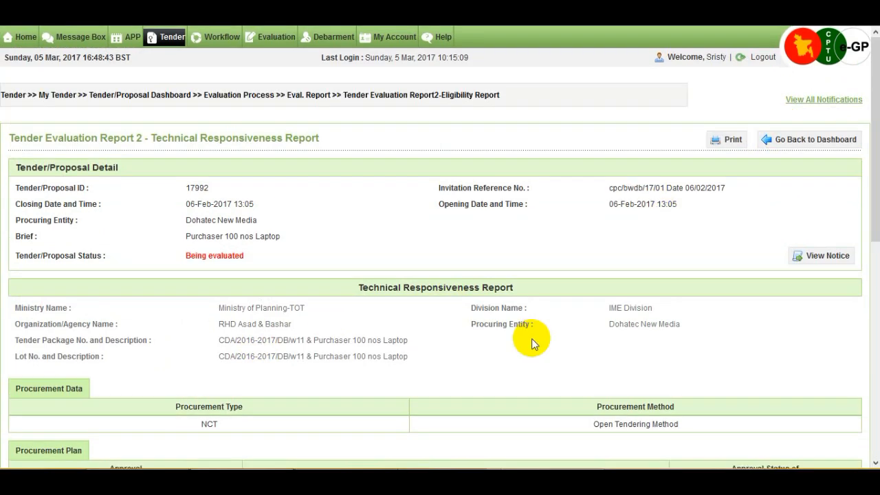
Review Tender Evaluation Report 2's technical criteria and the committee members' signing details
scroll(529, 312, down, 3)
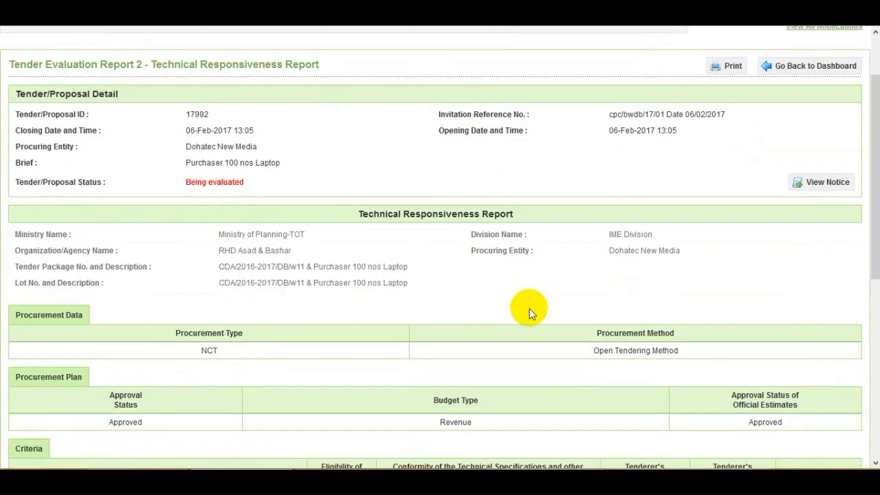
scroll(540, 305, down, 5)
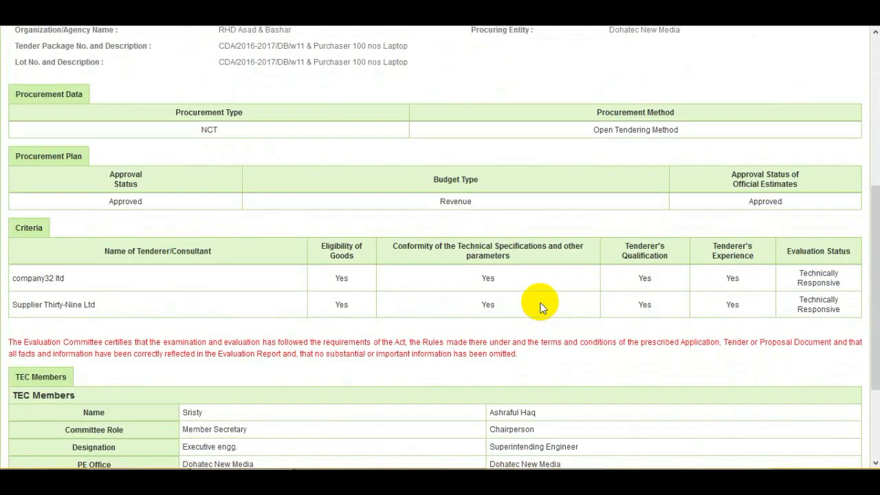
scroll(539, 305, down, 3)
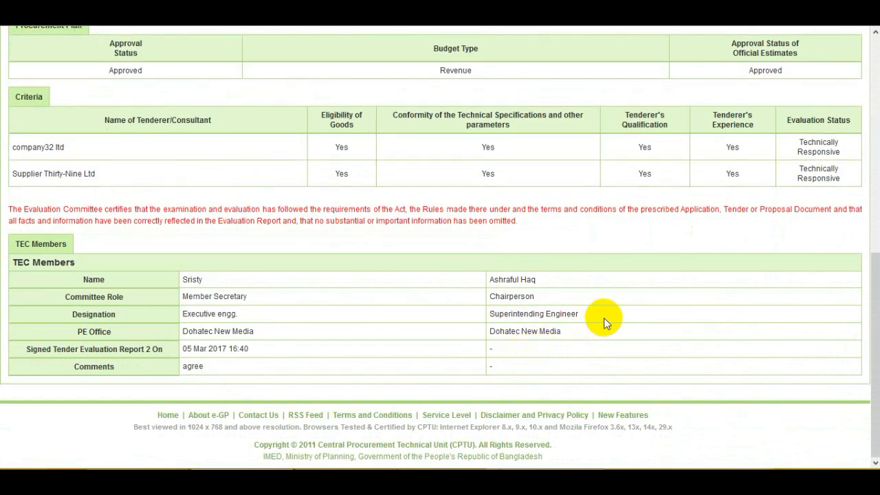
scroll(604, 318, up, 5)
scroll(605, 319, up, 3)
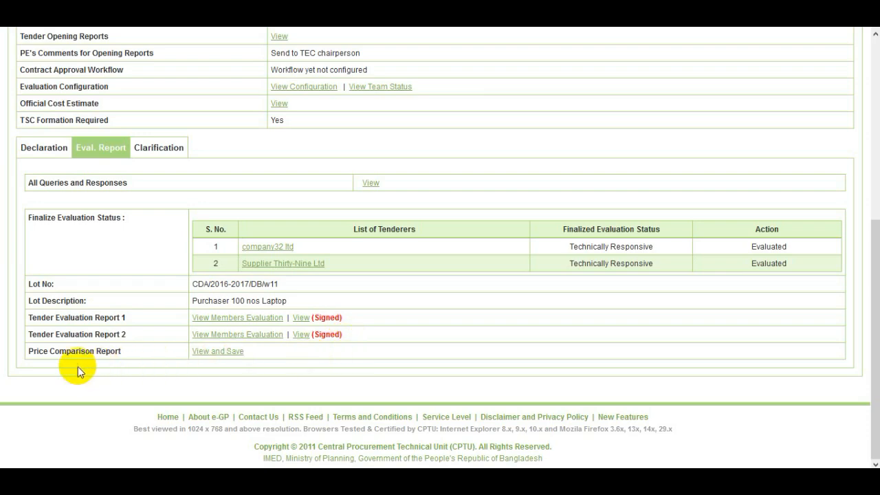
Open the Price Comparison Report as chairperson, save it, and check the evaluation report list for the laptop lot
click(237, 352)
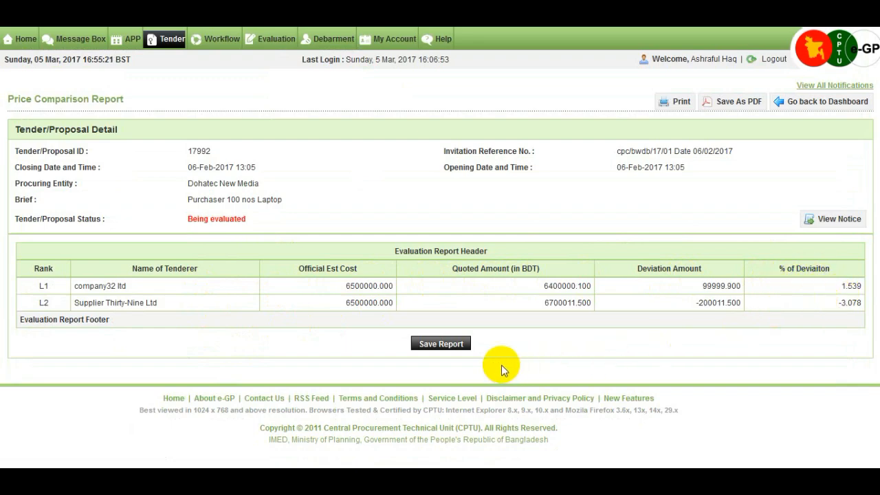
click(445, 345)
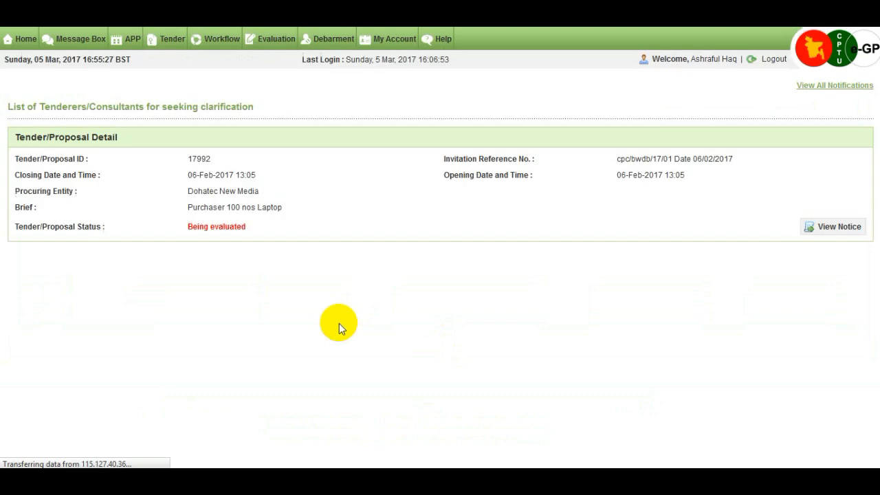
scroll(339, 328, down, 5)
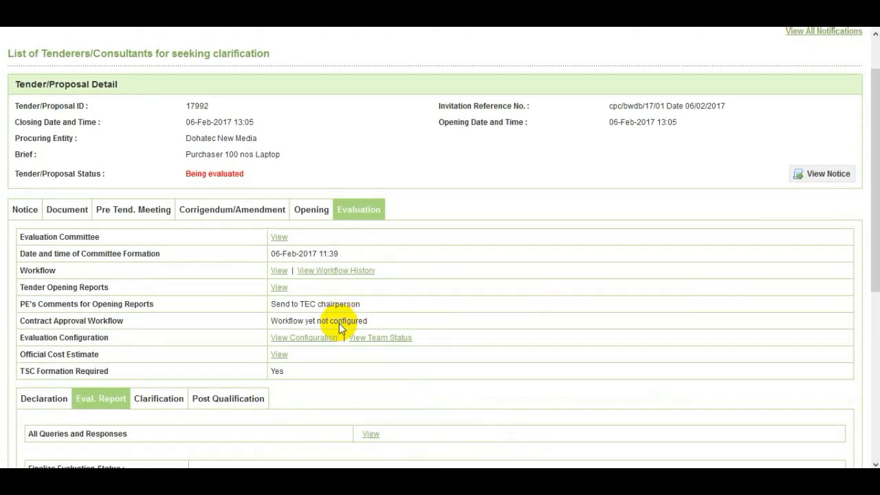
scroll(339, 323, down, 1)
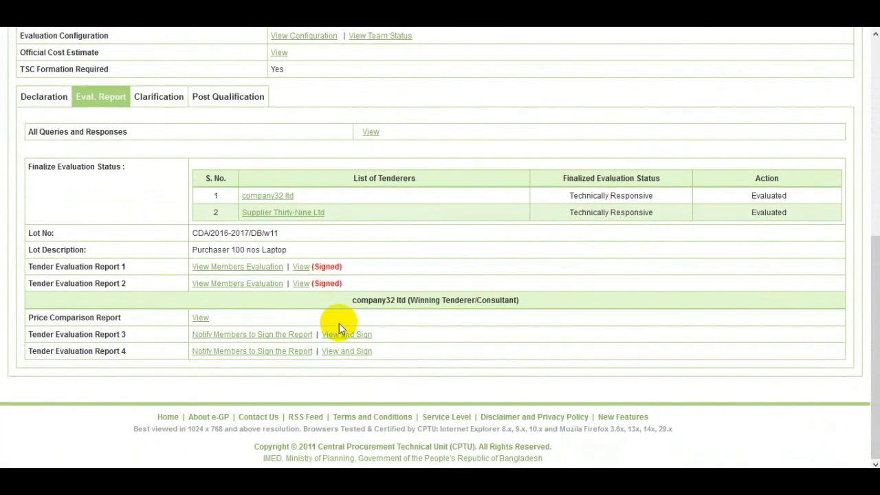